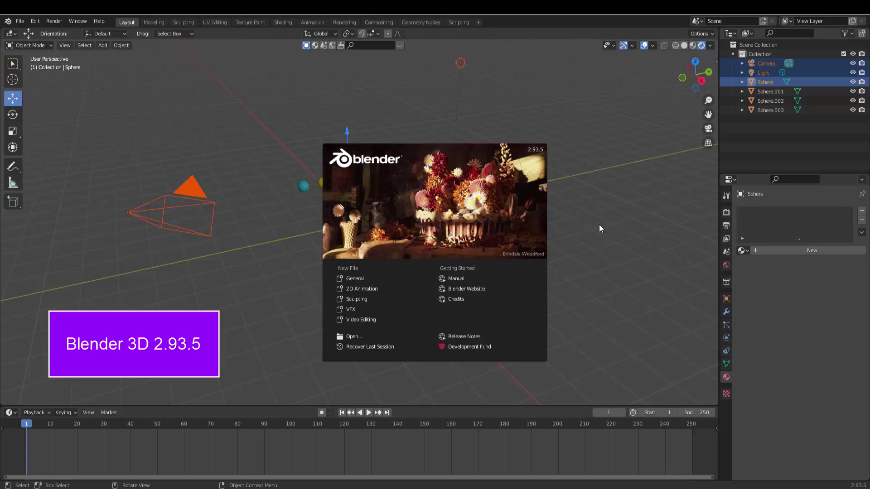
# Switch to the browser and open the Monbachtal Riverbank asset page from Poly Haven's HDRI collection
pyautogui.click(599, 224)
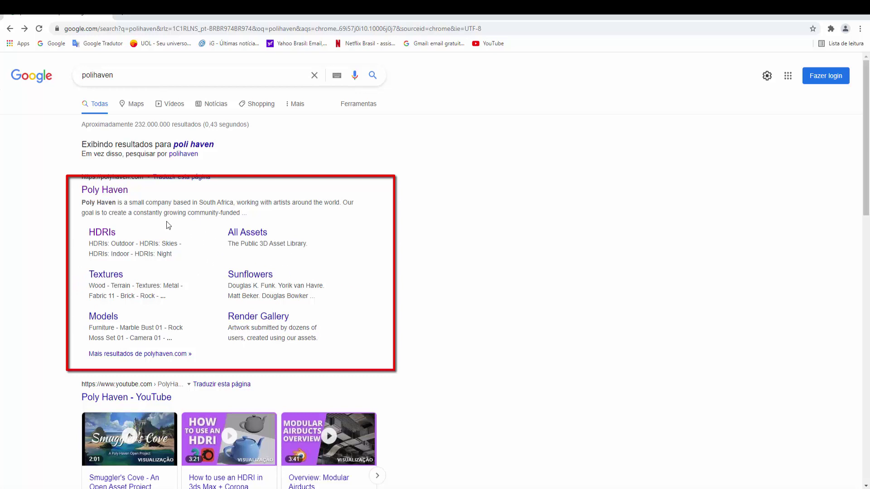
pyautogui.click(103, 233)
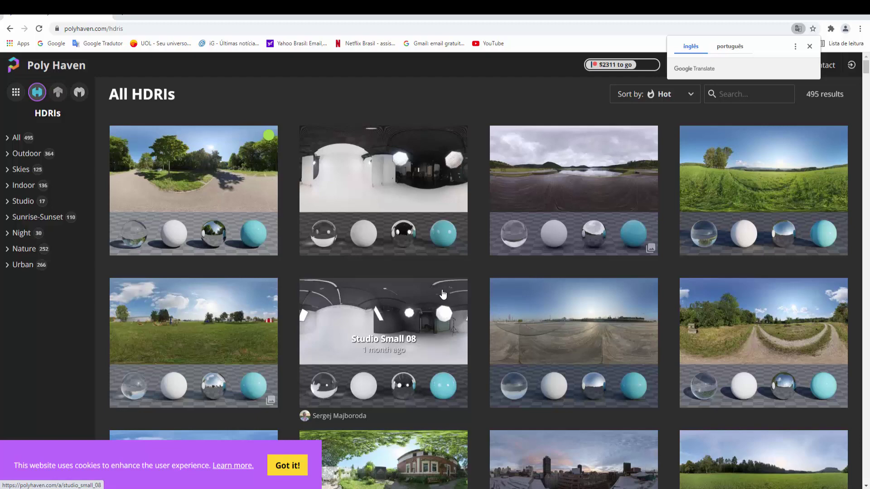
pyautogui.scroll(-4, 443, 294)
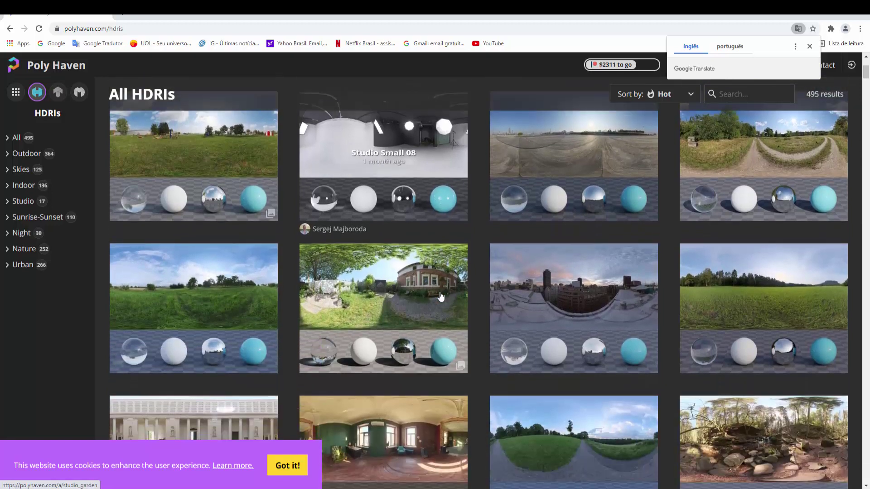
pyautogui.scroll(-2, 439, 294)
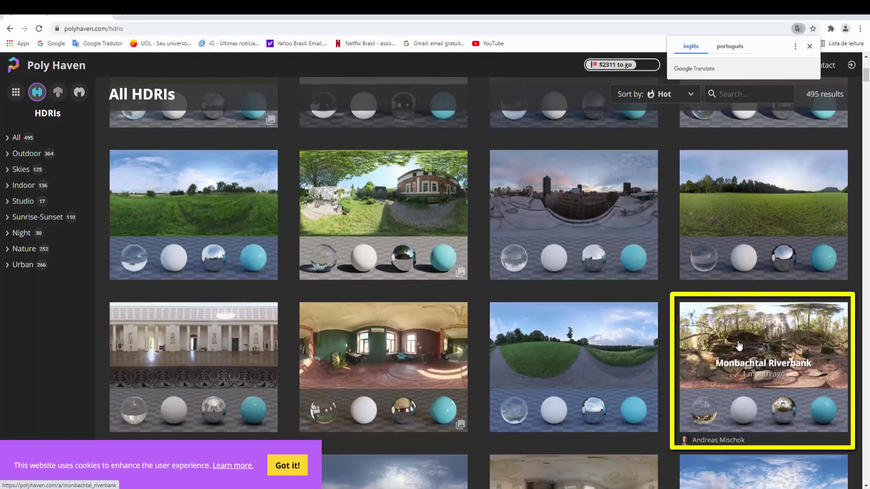
pyautogui.click(752, 342)
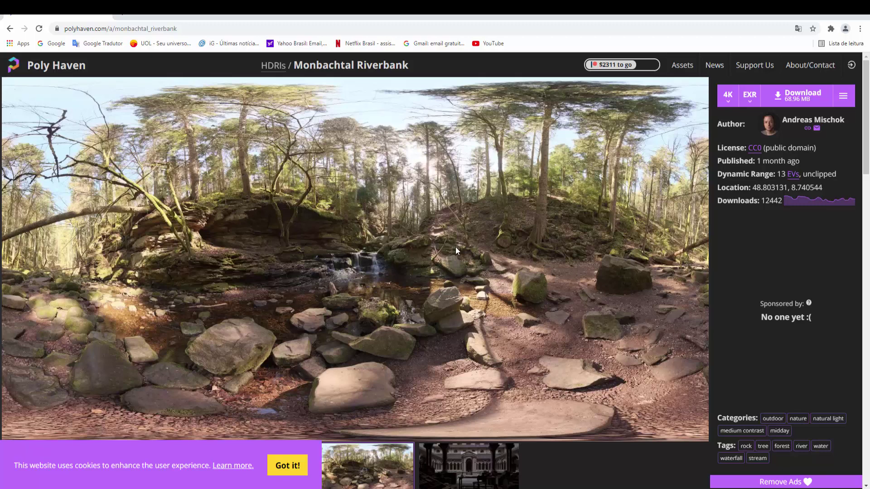
# Download the Monbachtal Riverbank HDRI at 4K resolution in EXR format
pyautogui.scroll(-1, 455, 246)
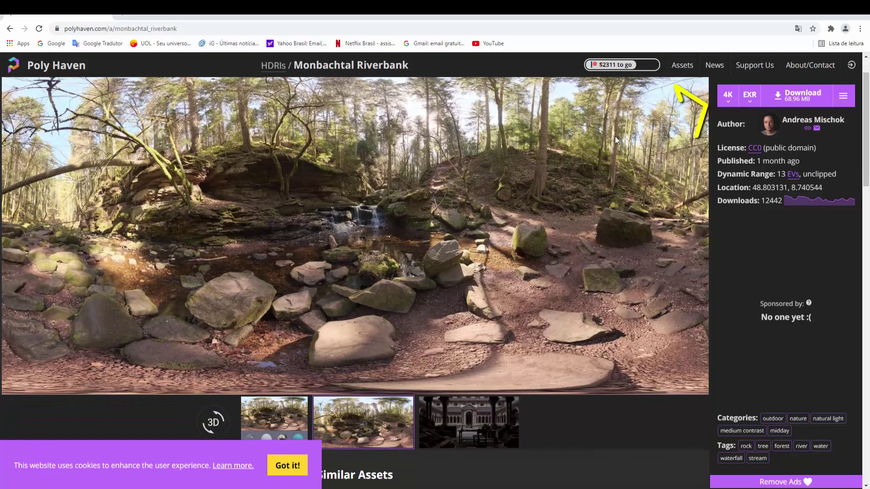
pyautogui.click(727, 96)
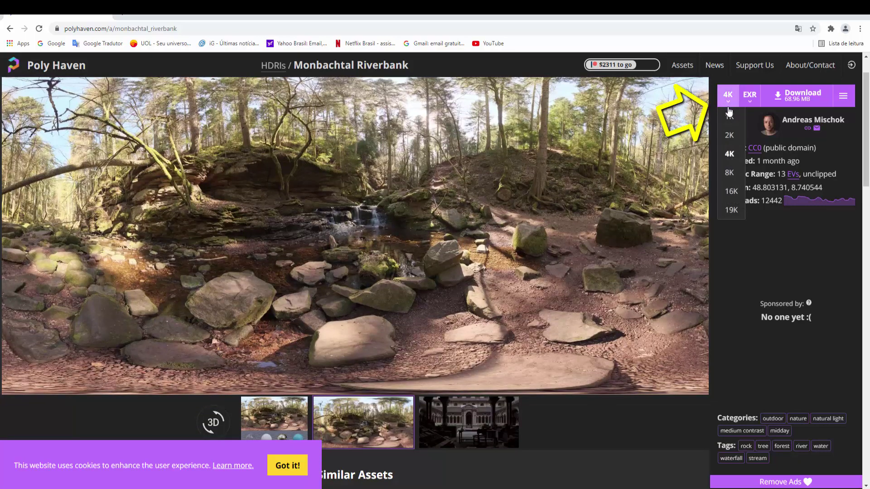
pyautogui.click(732, 156)
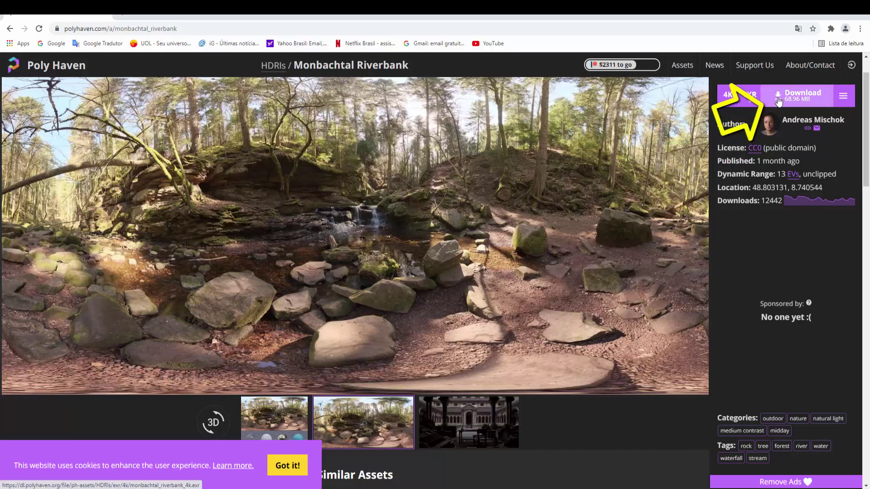
pyautogui.click(778, 101)
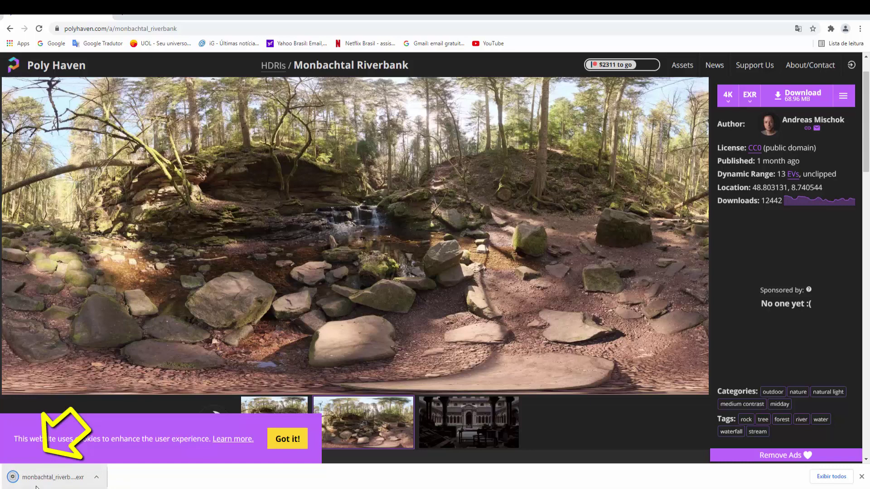
# Show the downloaded monbachtal_riverbank_4k file in its folder, and minimize the folder window after checking it
pyautogui.click(97, 479)
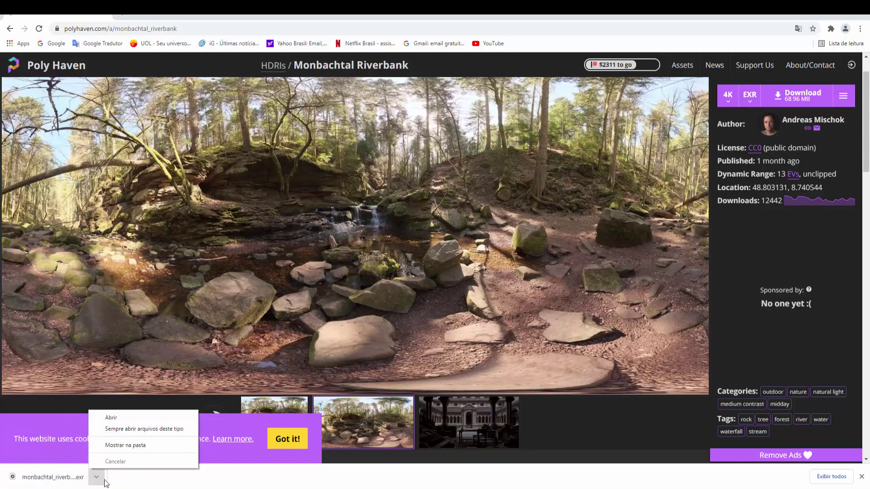
pyautogui.click(146, 447)
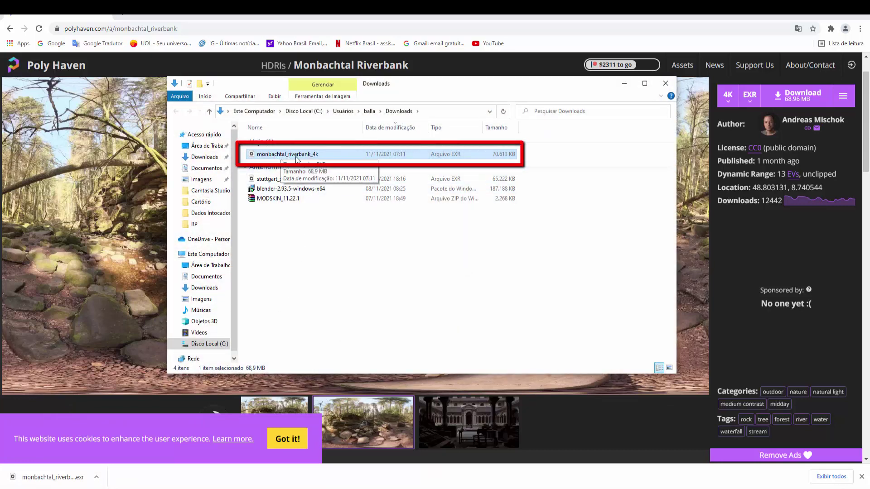
pyautogui.click(624, 84)
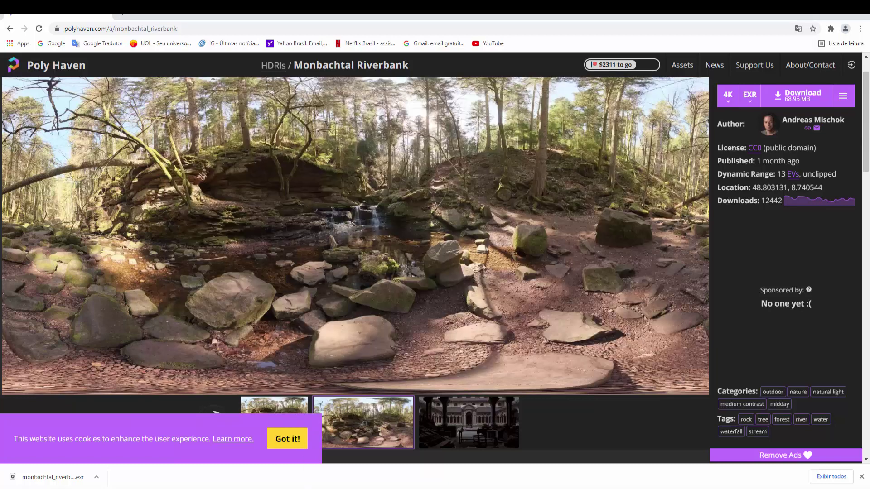
# Switch to Blender and try Material Preview shading on the viewport, finishing with Rendered shading
pyautogui.hotkey('alt', 'Tab')
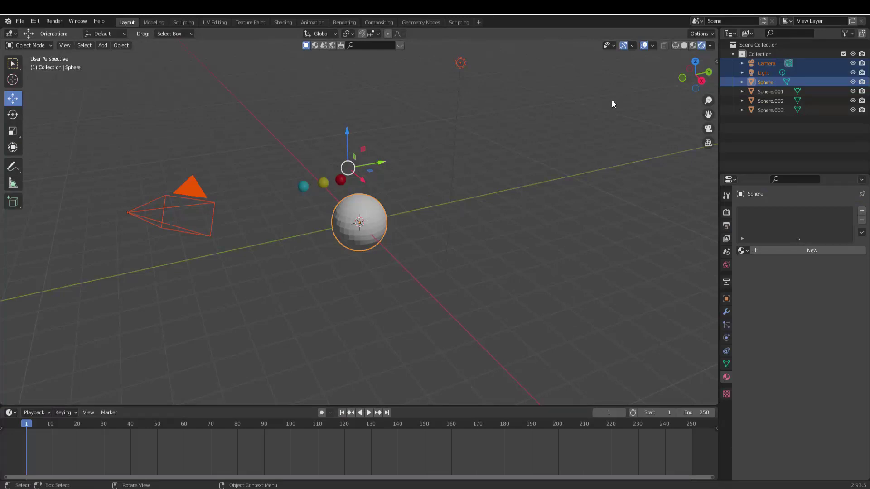
pyautogui.click(692, 46)
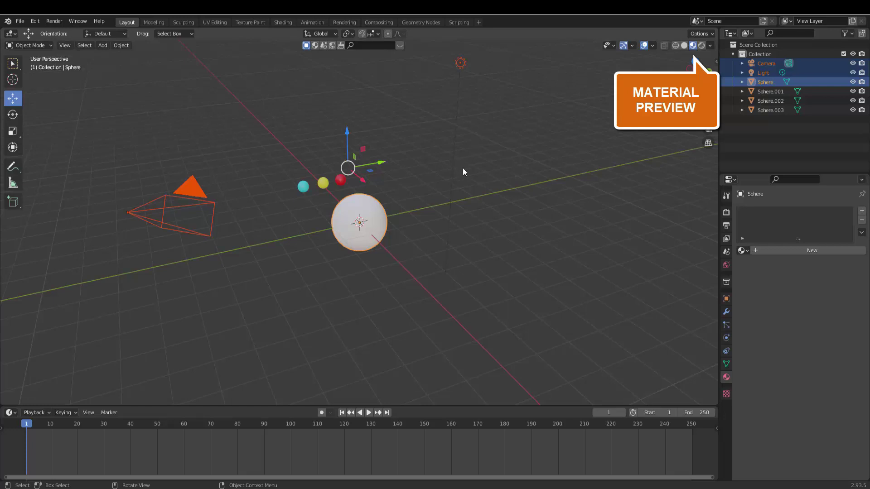
pyautogui.click(702, 45)
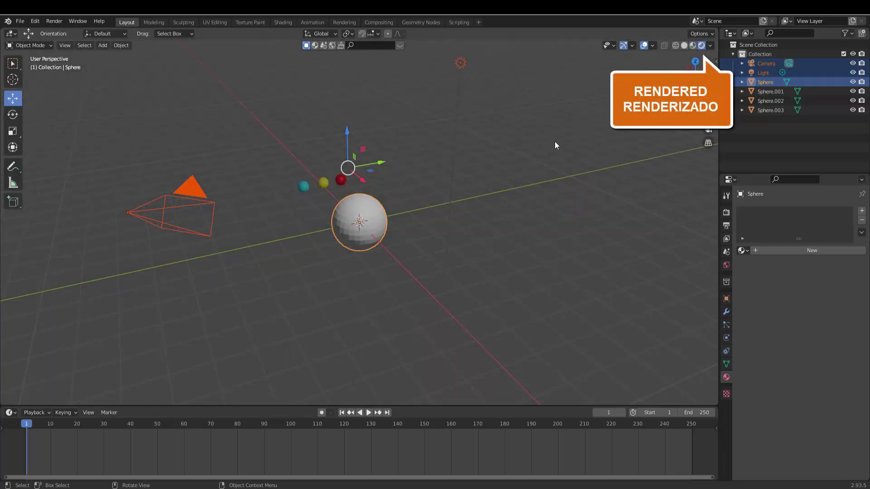
pyautogui.press('z')
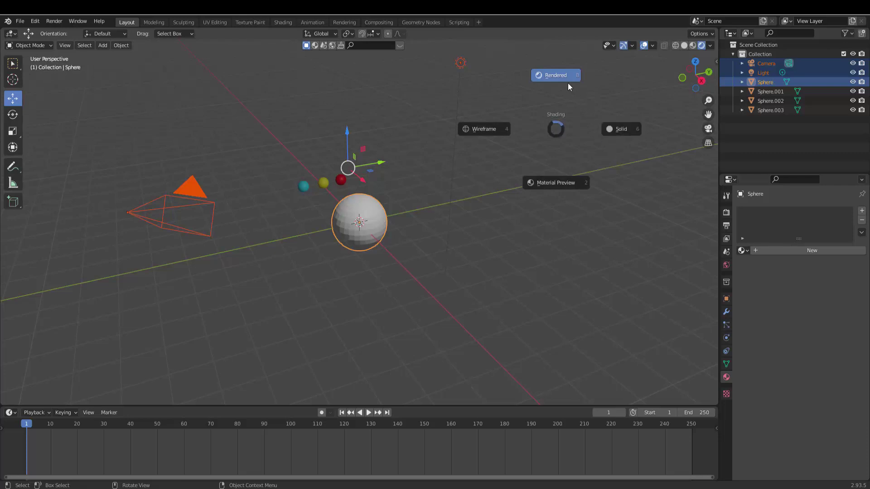
pyautogui.click(553, 77)
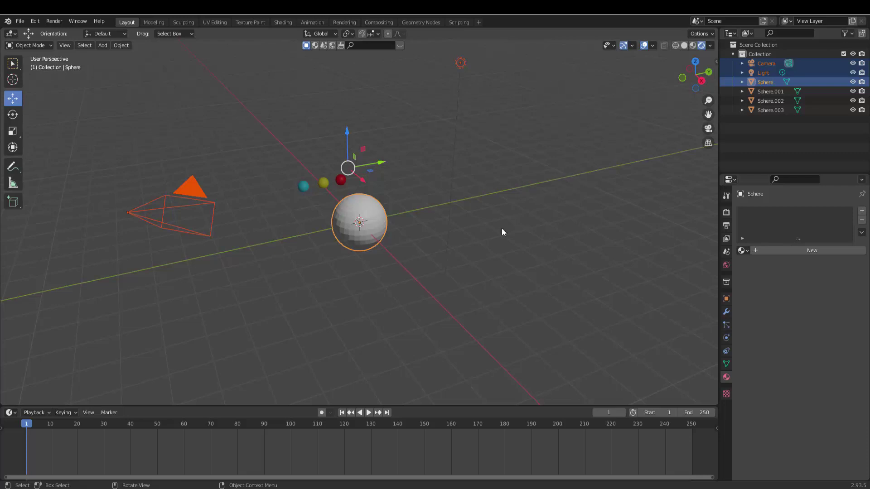
# Apply Shade Smooth to the large central sphere
pyautogui.scroll(6, 502, 228)
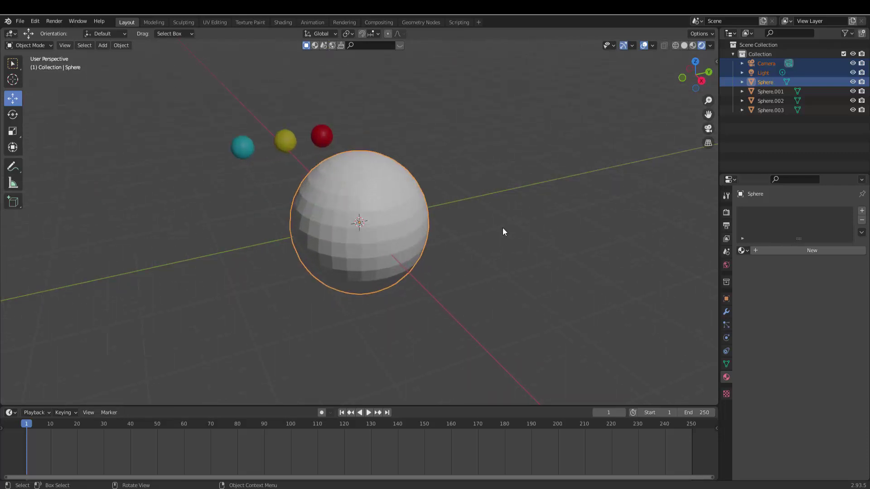
pyautogui.scroll(1, 502, 227)
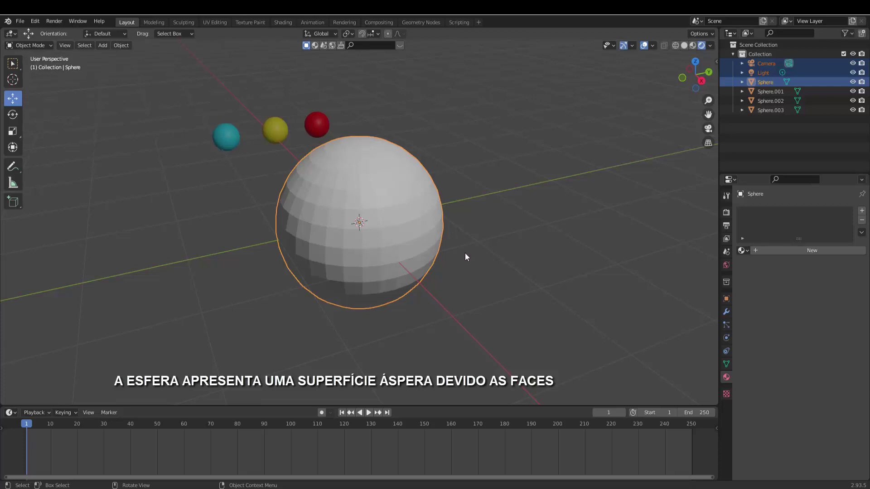
pyautogui.rightClick(531, 160)
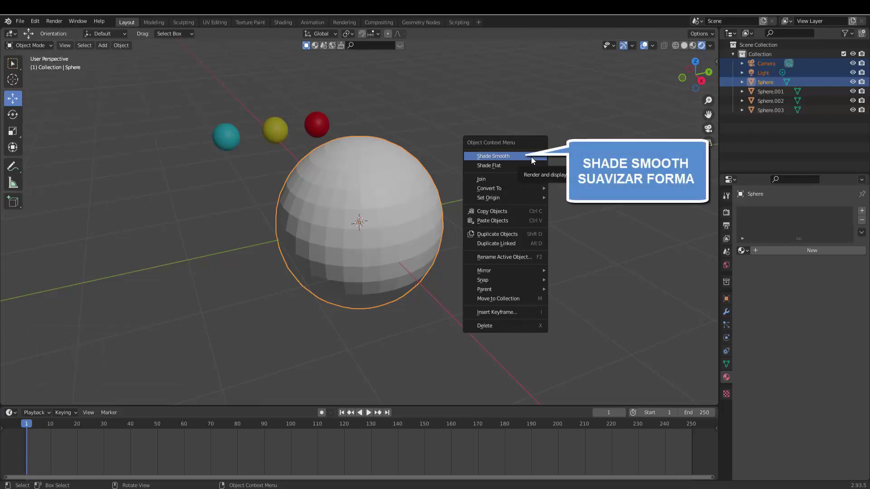
pyautogui.click(531, 157)
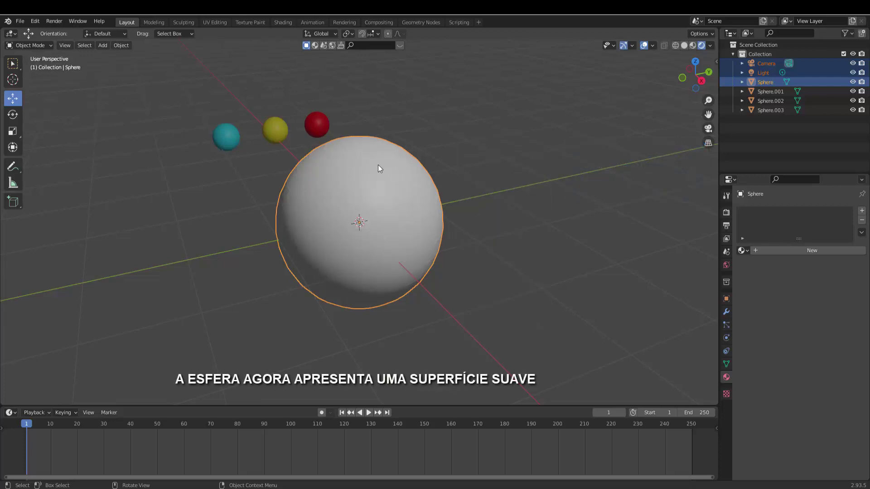
pyautogui.scroll(-1, 395, 238)
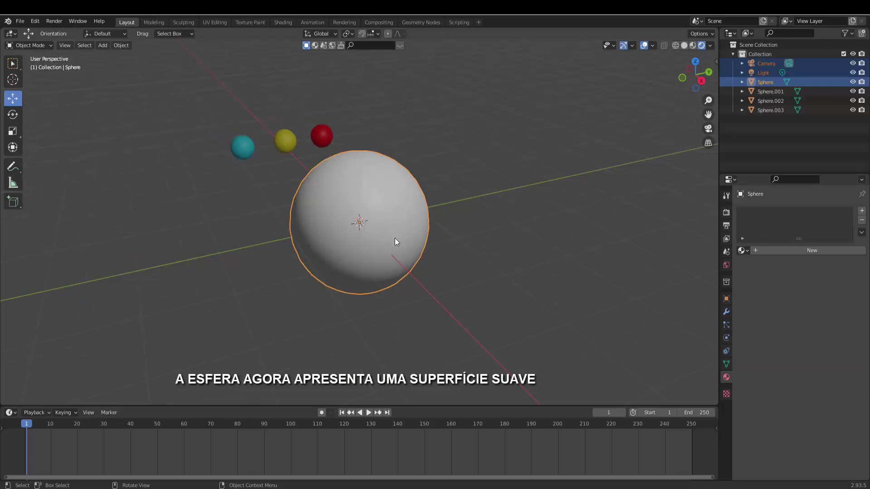
pyautogui.scroll(-1, 395, 238)
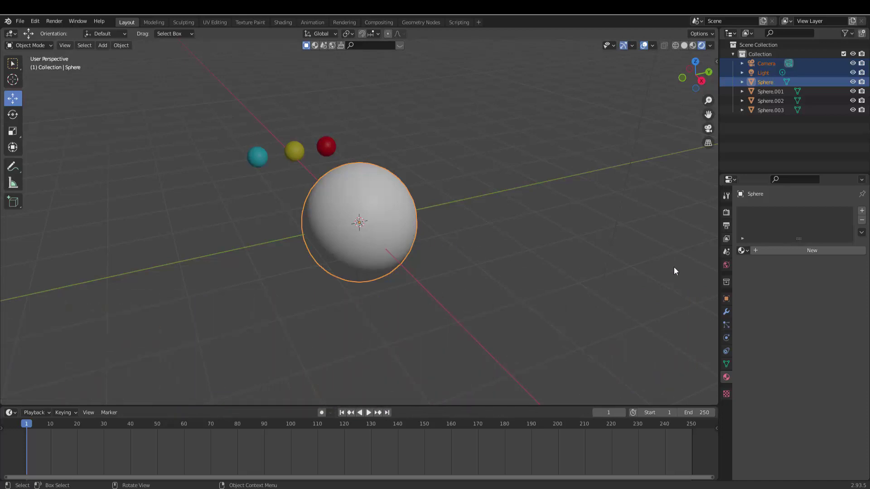
# Assign an Environment Texture to the color of the World background surface
pyautogui.click(726, 265)
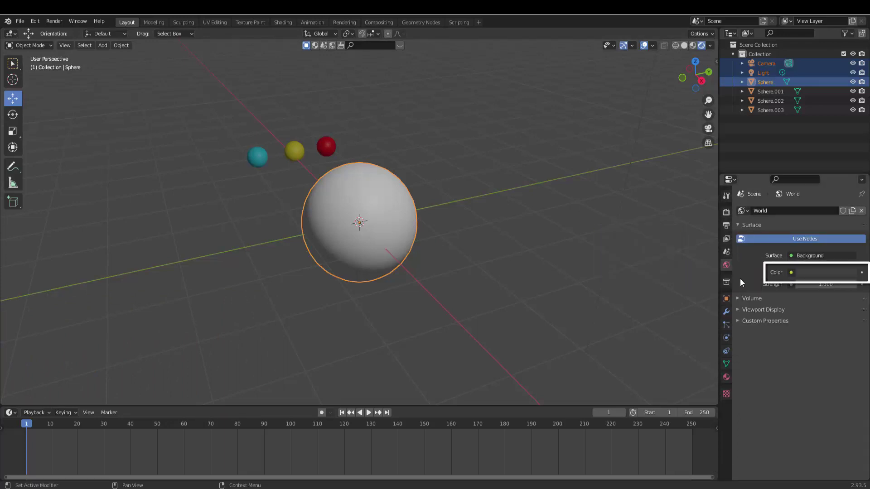
pyautogui.click(792, 273)
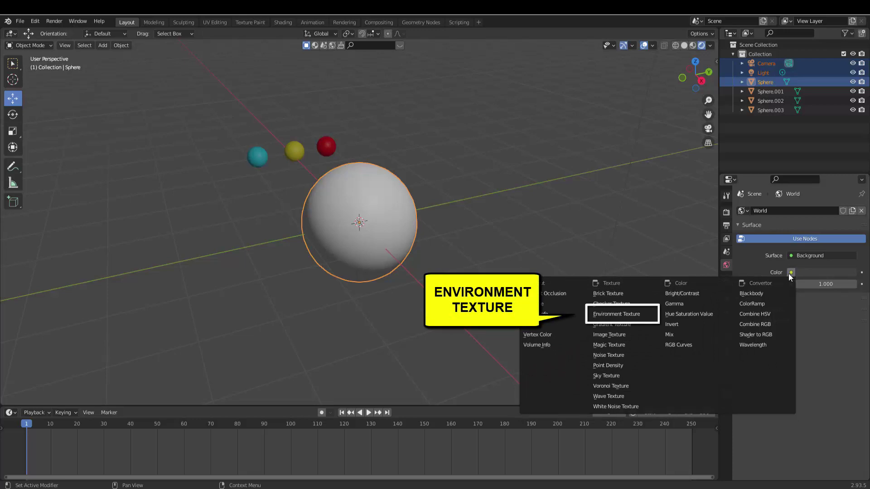
pyautogui.click(628, 318)
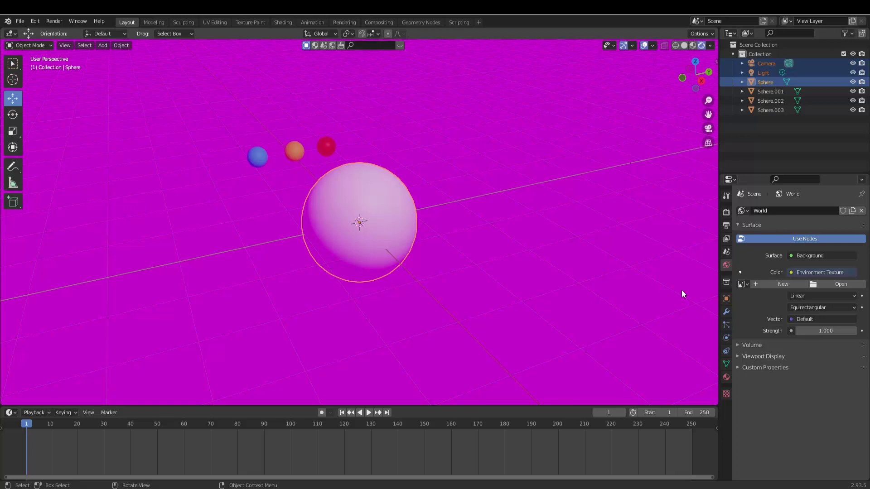
# Load monbachtal_riverbank_4k.exr from the Downloads folder as the world's environment texture image
pyautogui.click(820, 284)
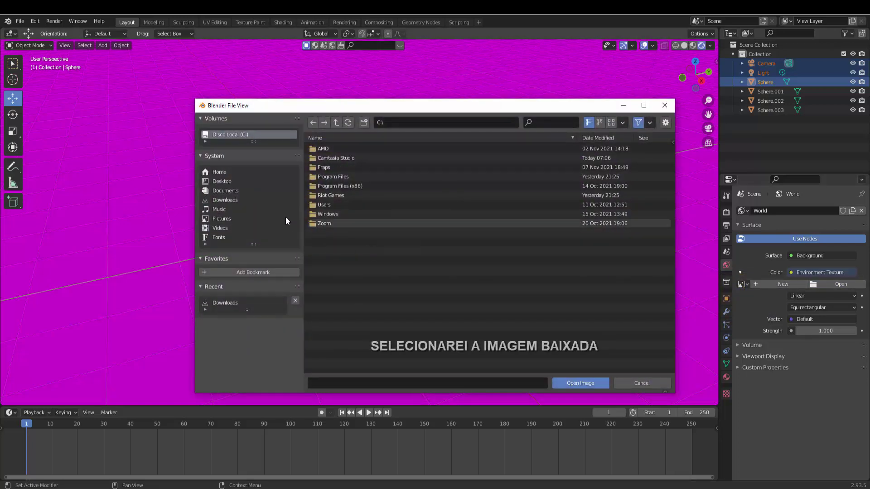
pyautogui.click(215, 201)
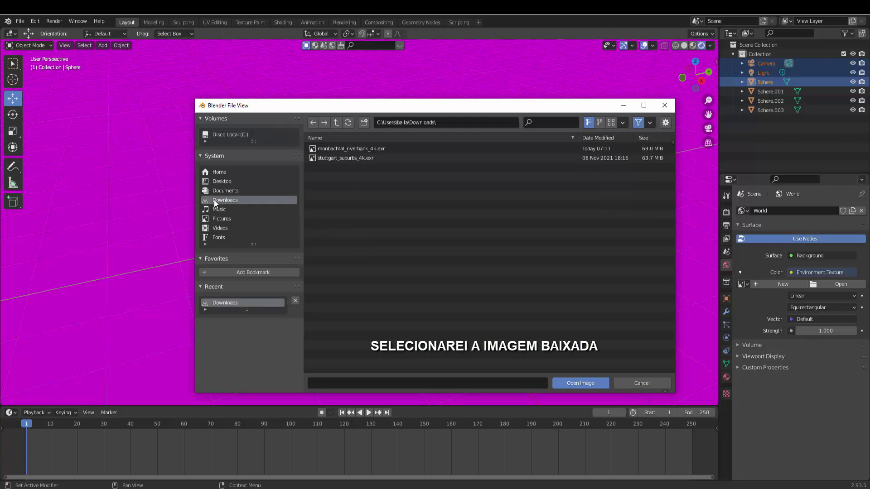
pyautogui.click(342, 150)
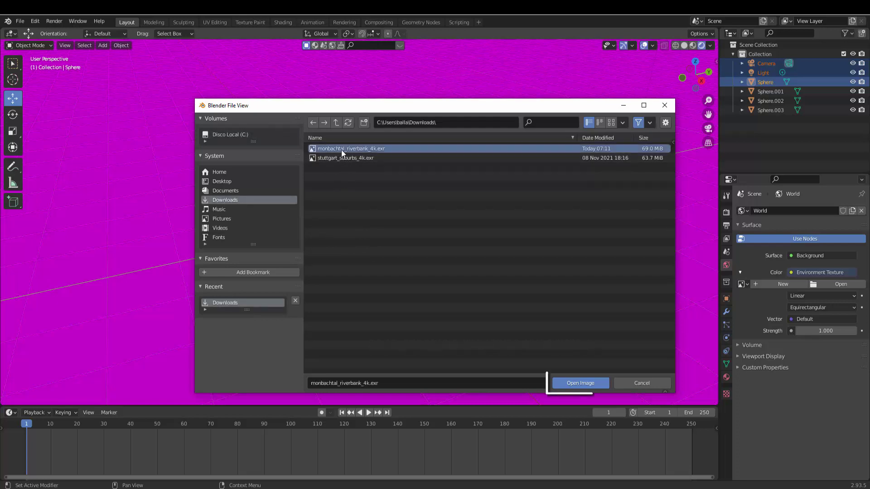
pyautogui.click(579, 383)
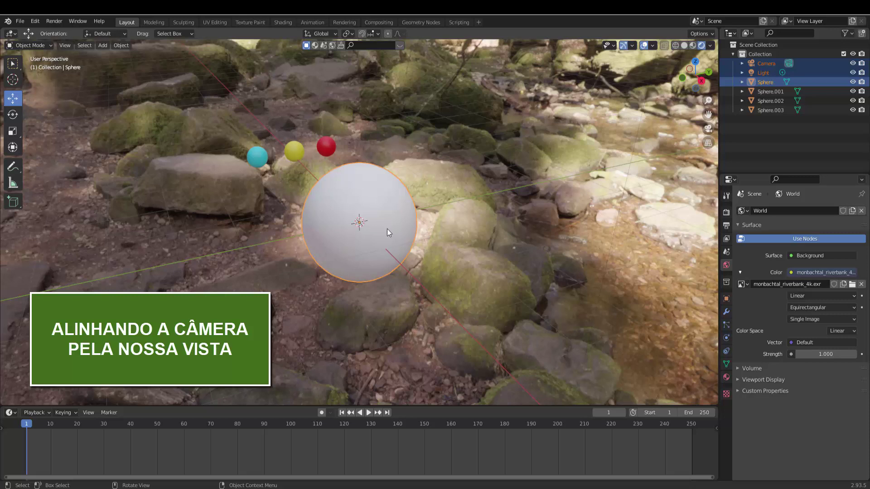
# Examine the spheres from the front, left and right orthographic views, returning to a perspective view
pyautogui.click(683, 78)
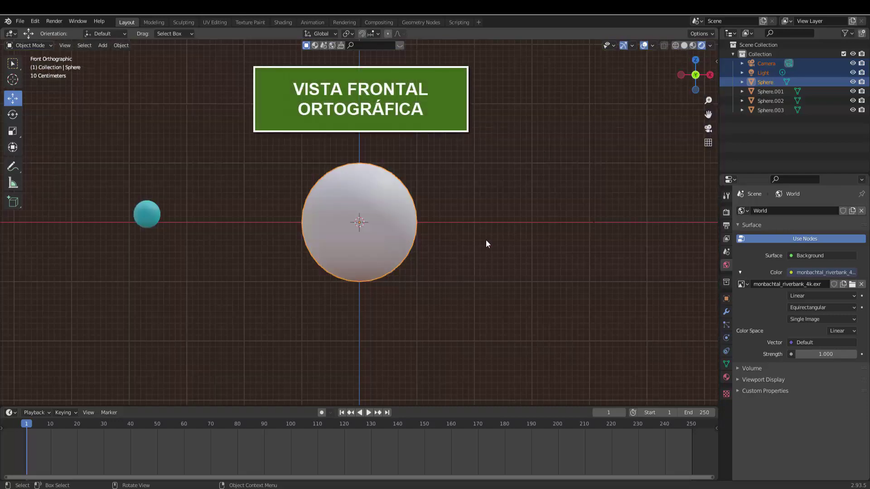
pyautogui.scroll(-2, 486, 240)
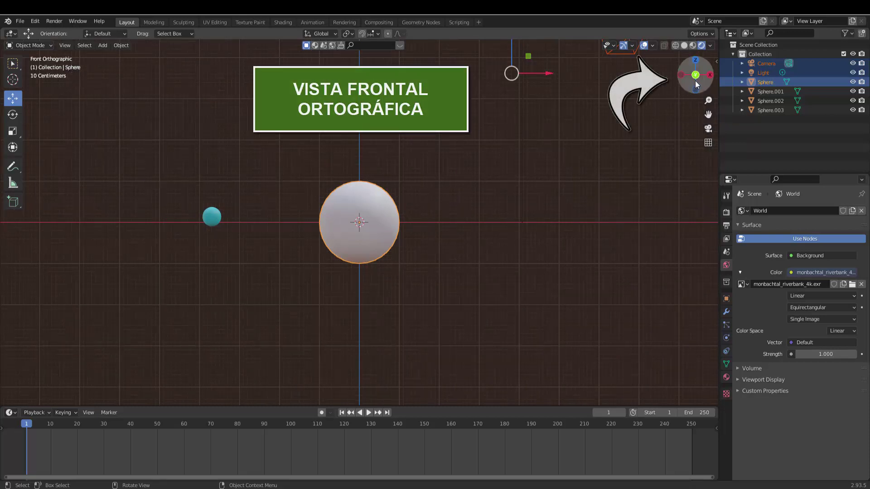
pyautogui.click(680, 76)
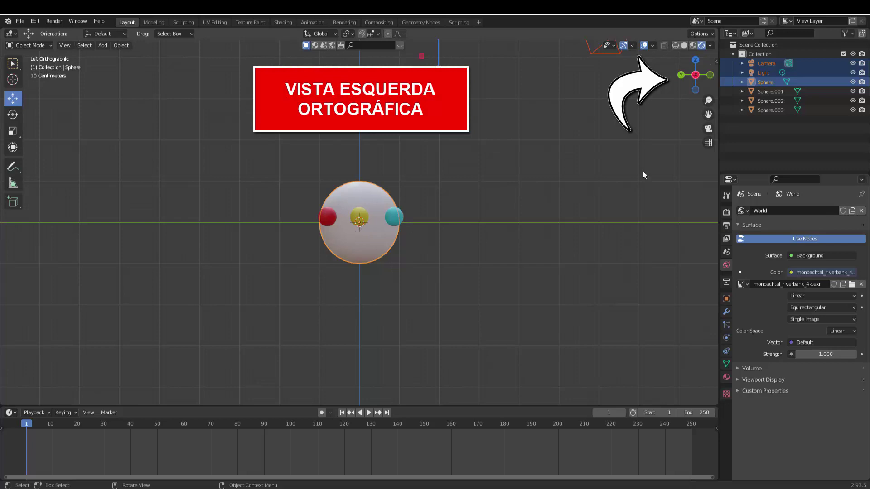
pyautogui.click(696, 75)
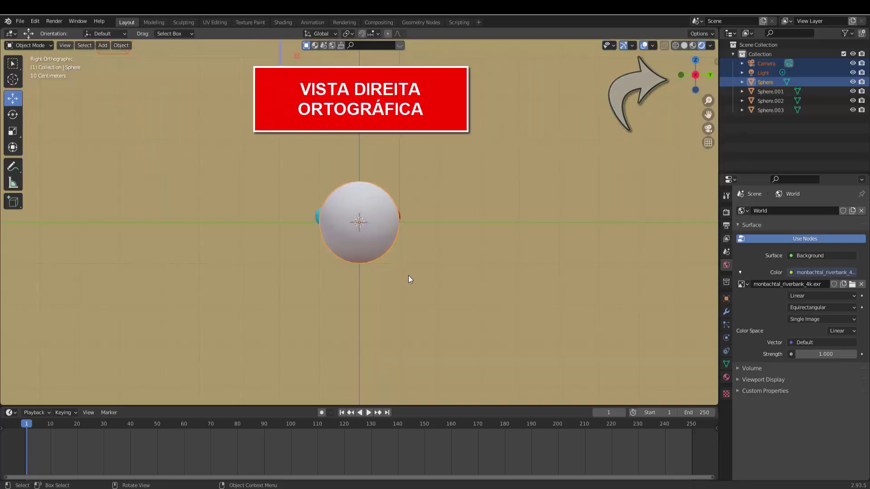
pyautogui.scroll(3, 406, 279)
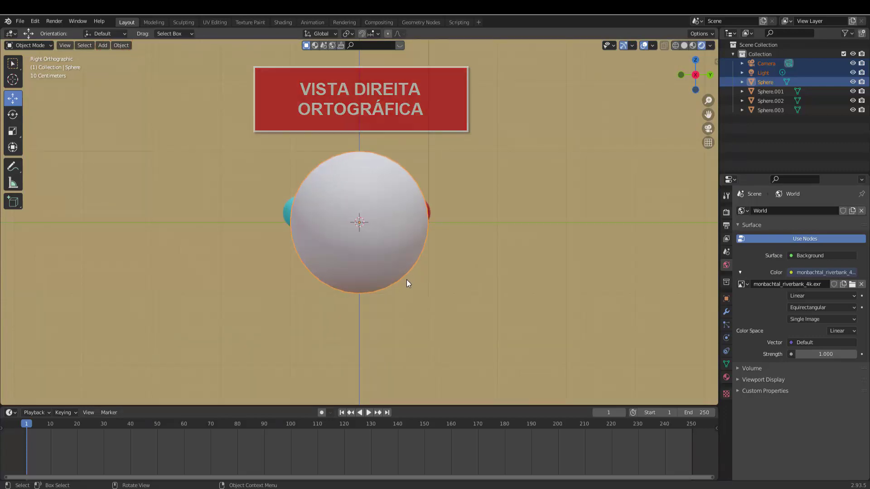
pyautogui.moveTo(433, 302); pyautogui.dragTo(436, 328, button='middle')
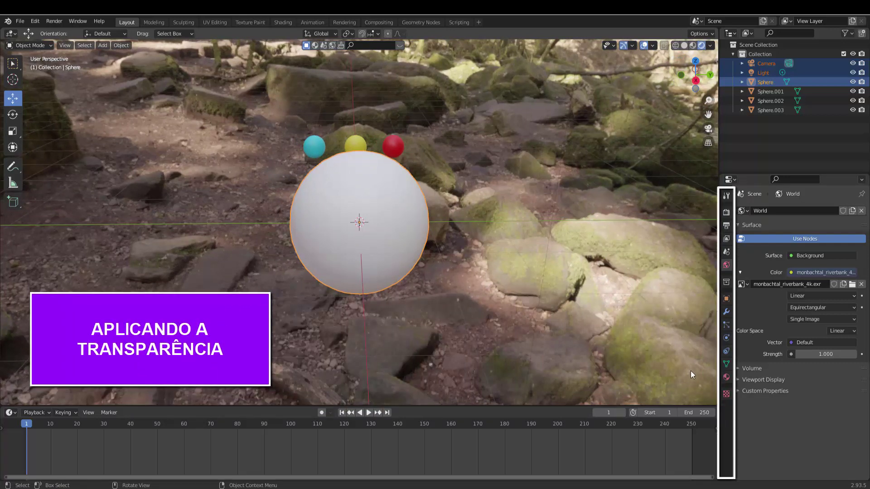
# Create a new material on the large central sphere and name it "shader principled bsdf"
pyautogui.click(727, 377)
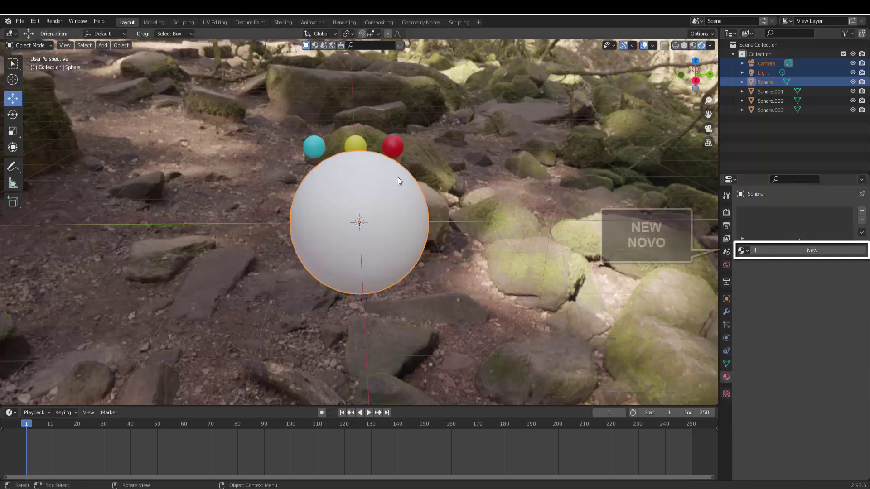
pyautogui.click(805, 252)
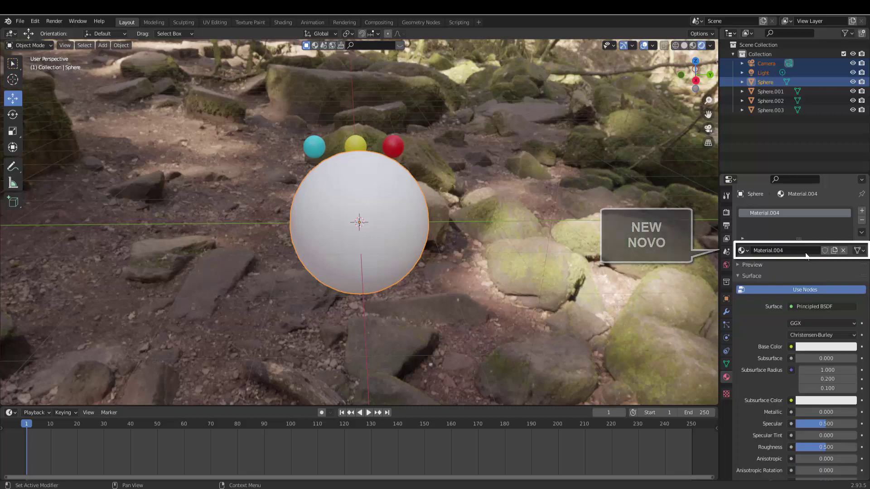
pyautogui.doubleClick(757, 212)
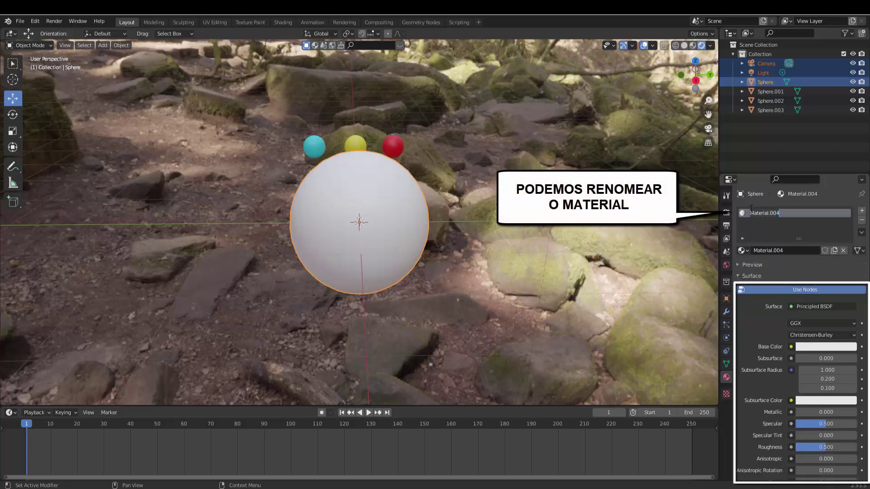
pyautogui.write('shader principled bs')
pyautogui.write('df')
pyautogui.press('Return')
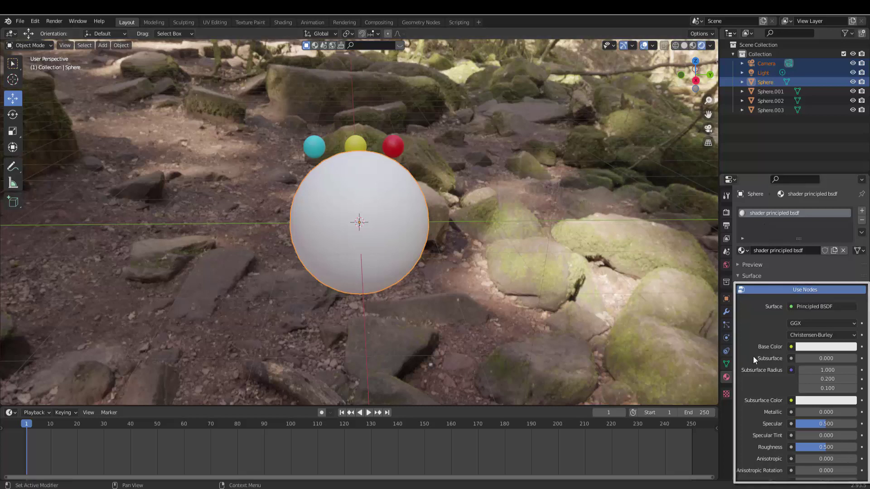
# Set the large sphere material's Transmission to 1.000 and its Roughness to 0.000 for a clear glass effect
pyautogui.scroll(-3, 754, 356)
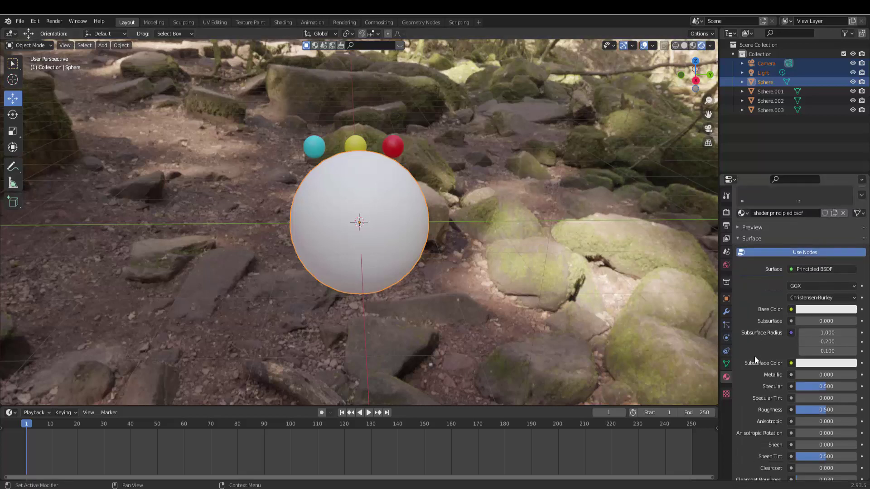
pyautogui.scroll(-1, 754, 356)
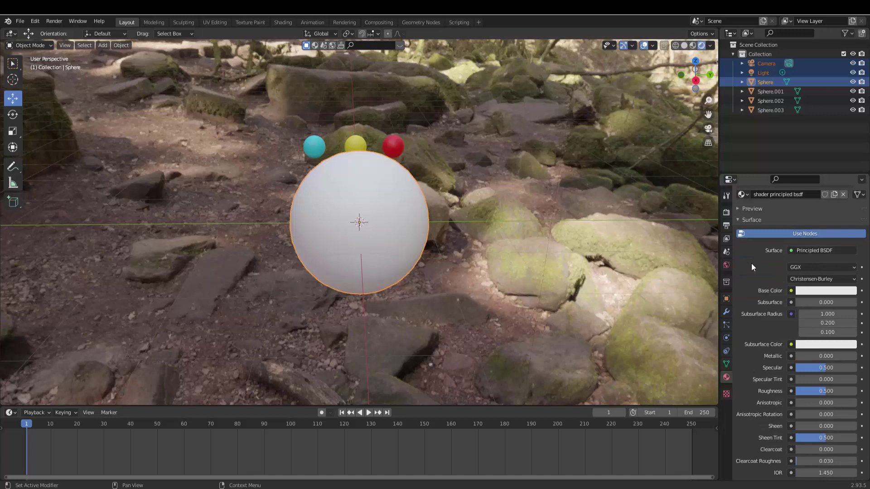
pyautogui.scroll(-4, 760, 336)
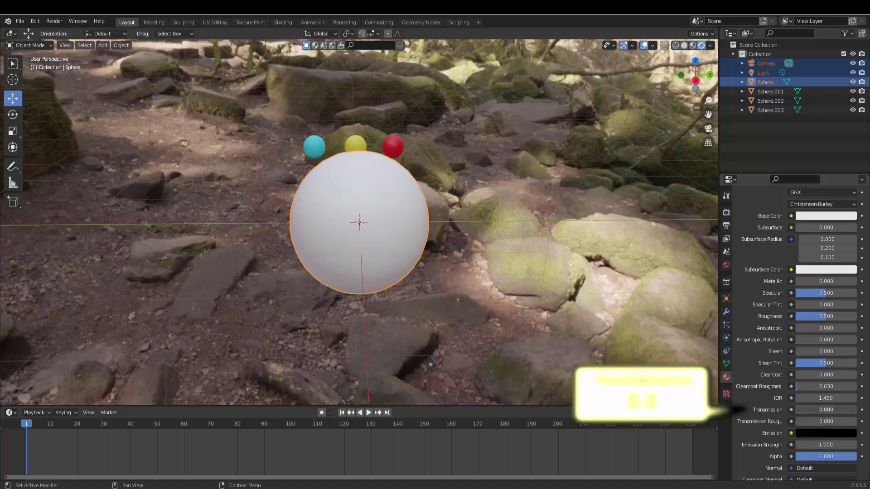
pyautogui.moveTo(808, 409); pyautogui.dragTo(869, 409)
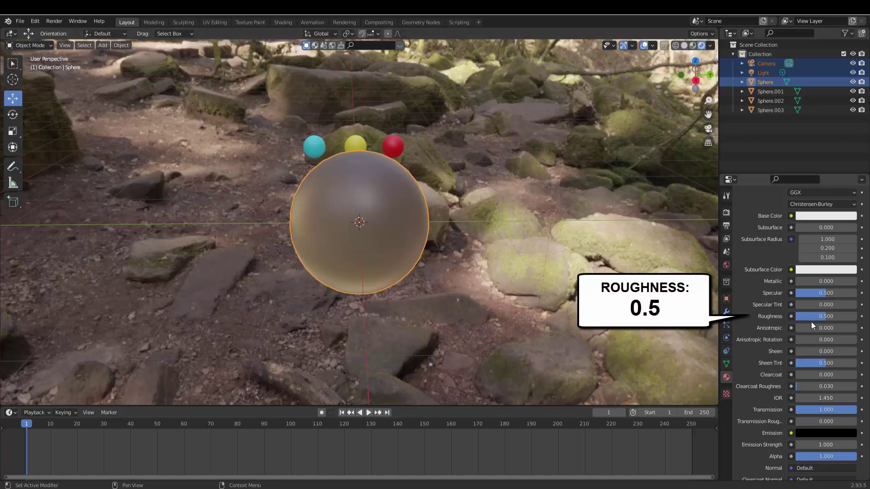
pyautogui.moveTo(827, 317); pyautogui.dragTo(794, 318)
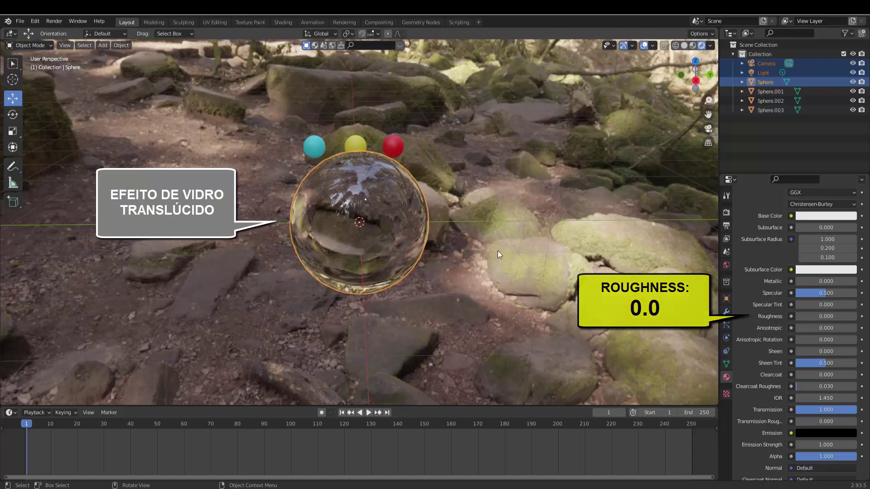
# Switch the render engine to Cycles and check how the small coloured spheres refract through the glass sphere
pyautogui.moveTo(497, 251); pyautogui.dragTo(497, 238, button='middle')
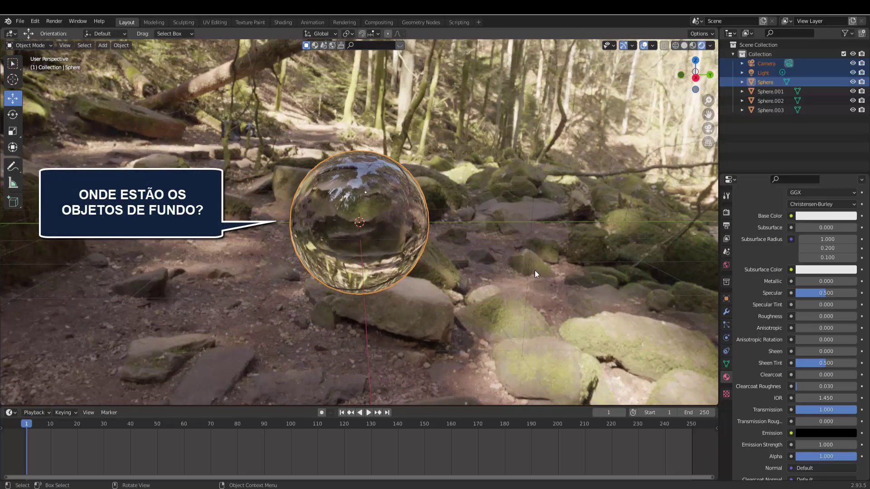
pyautogui.click(728, 214)
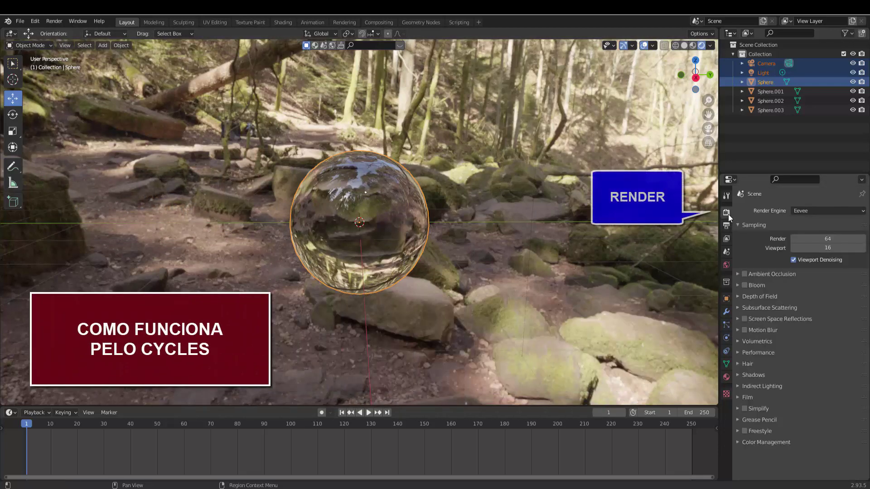
pyautogui.click(806, 211)
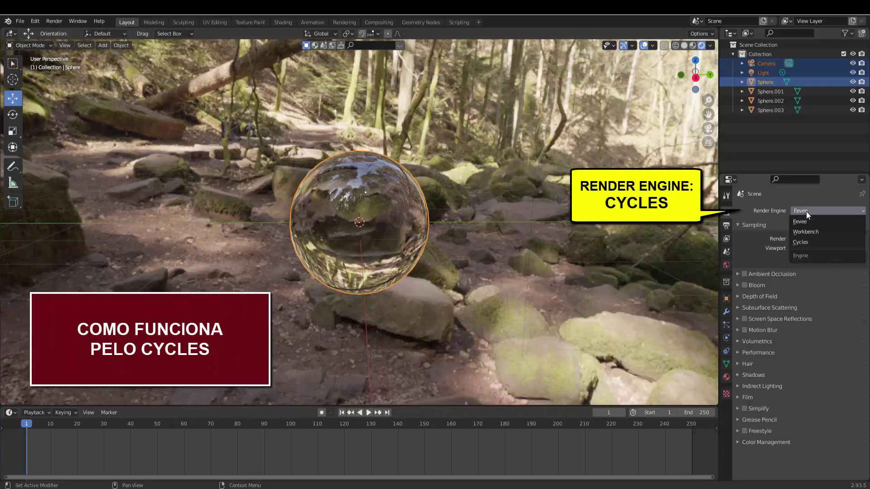
pyautogui.click(804, 243)
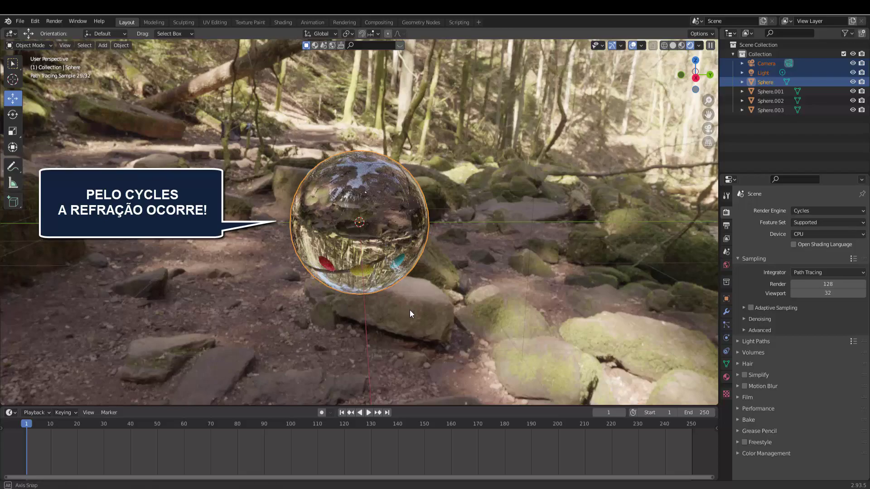
pyautogui.moveTo(410, 310)
pyautogui.mouseDown(button='middle')
pyautogui.moveTo(410, 317)
pyautogui.moveTo(411, 292)
pyautogui.mouseUp(button='middle')
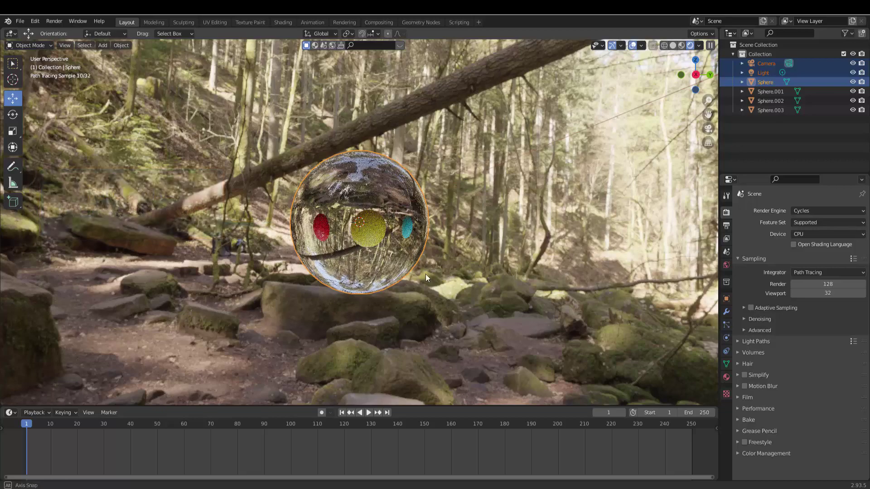
pyautogui.moveTo(425, 273)
pyautogui.mouseDown(button='middle')
pyautogui.moveTo(437, 274)
pyautogui.moveTo(431, 279)
pyautogui.mouseUp(button='middle')
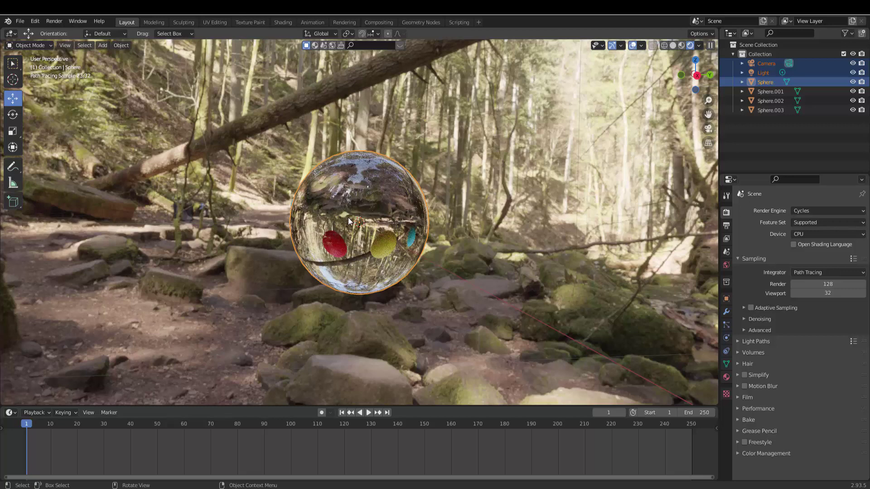
# Select only the large glass sphere and set its material's IOR to 1.1
pyautogui.click(381, 210)
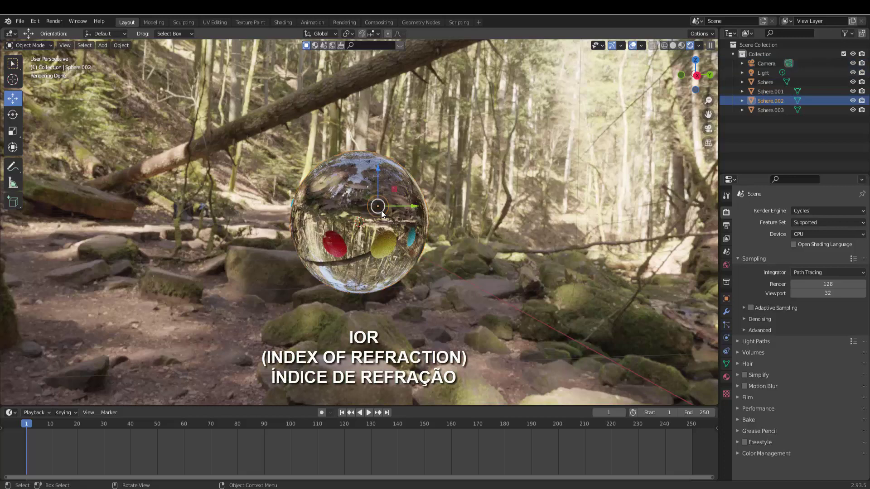
pyautogui.click(381, 210)
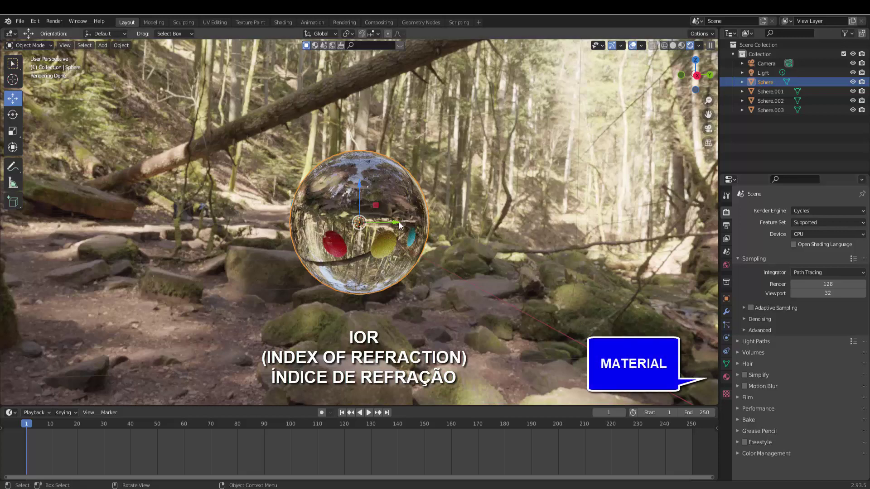
pyautogui.click(727, 378)
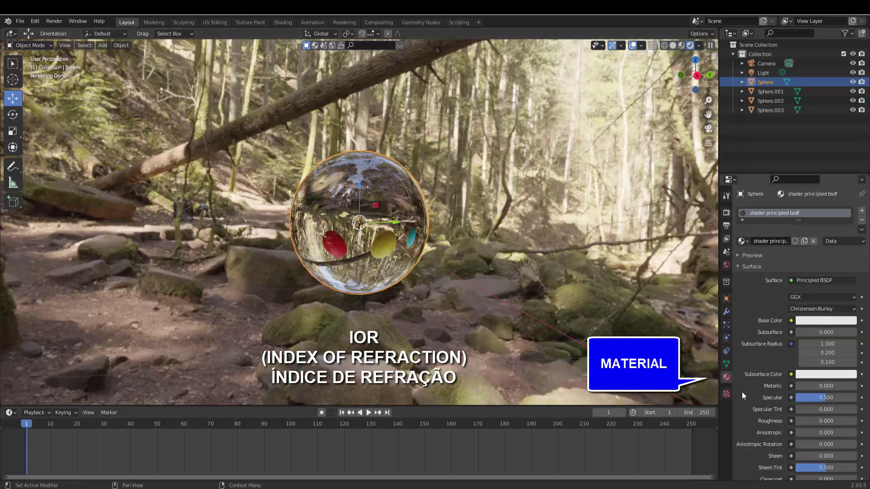
pyautogui.scroll(-6, 748, 396)
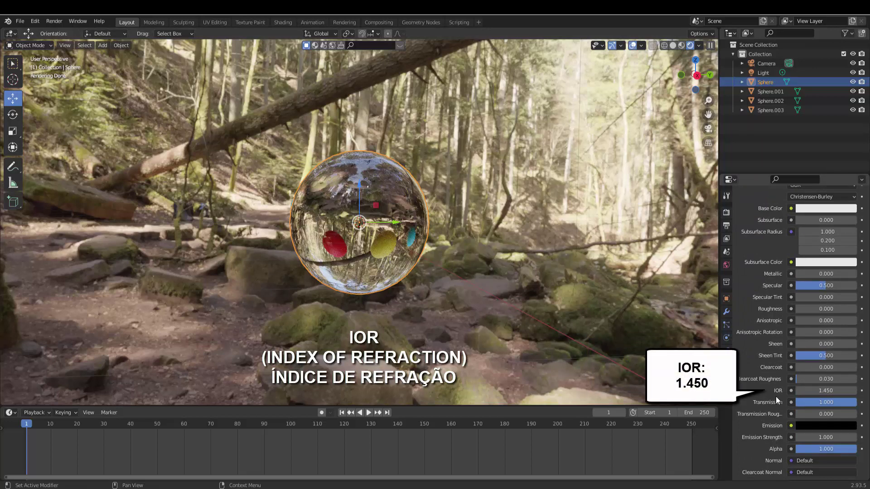
pyautogui.doubleClick(826, 391)
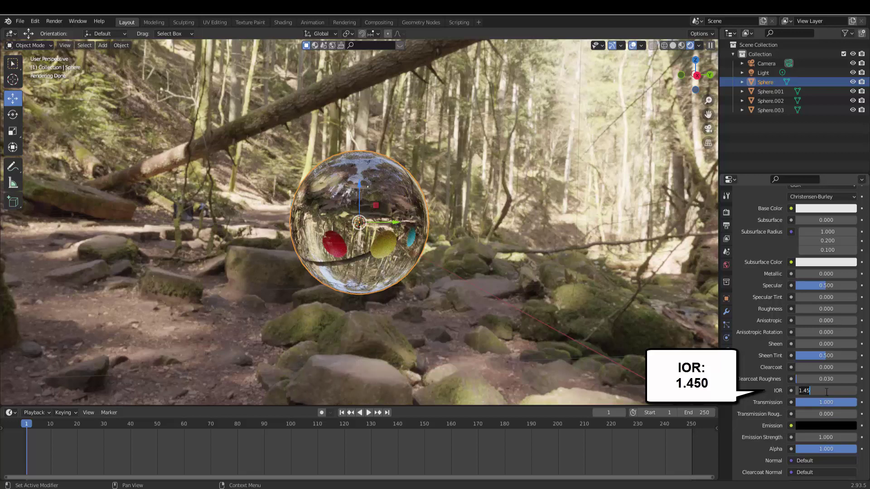
pyautogui.write('1.1')
pyautogui.press('Return')
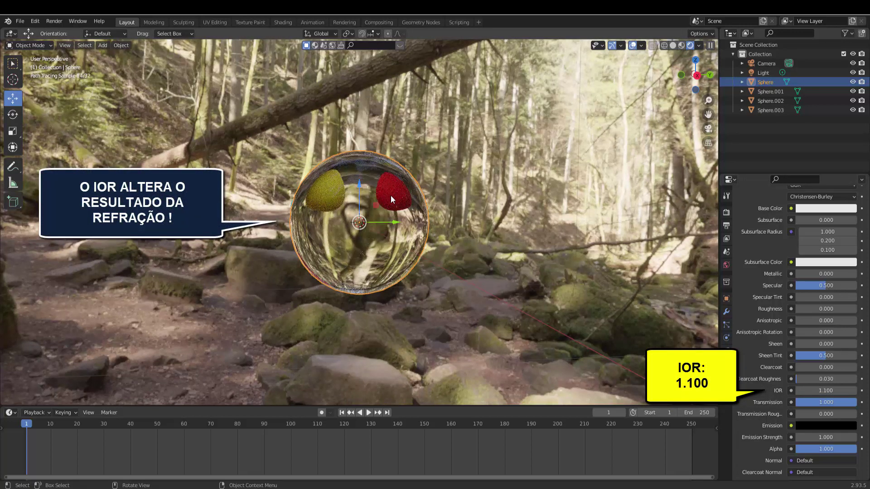
# Set the glass material's IOR to 1.55 and check the refraction up close
pyautogui.click(816, 391)
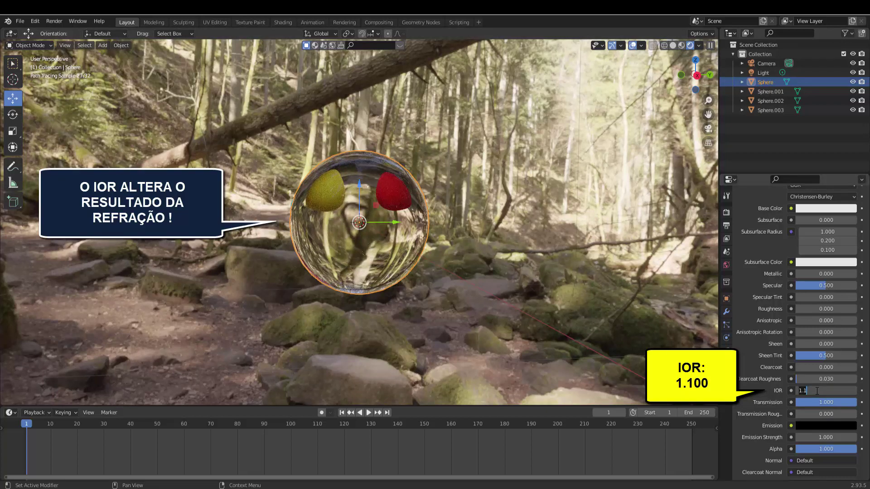
pyautogui.write('1.55')
pyautogui.press('Return')
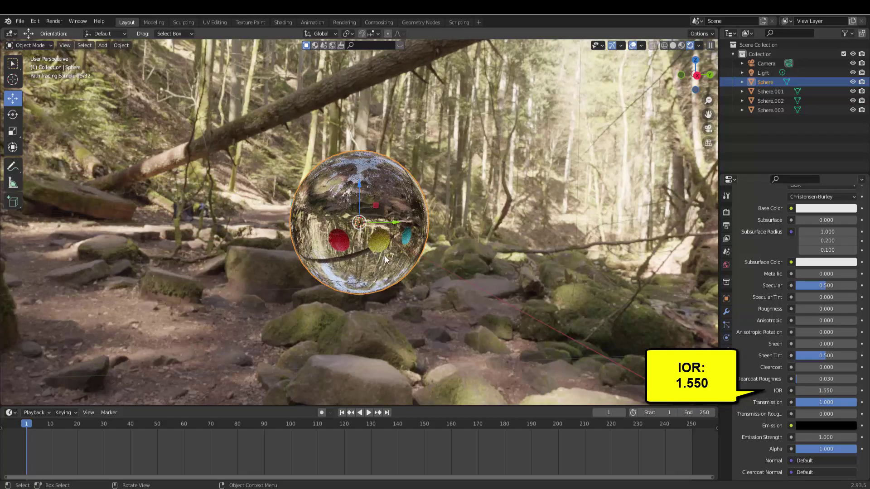
pyautogui.scroll(4, 386, 252)
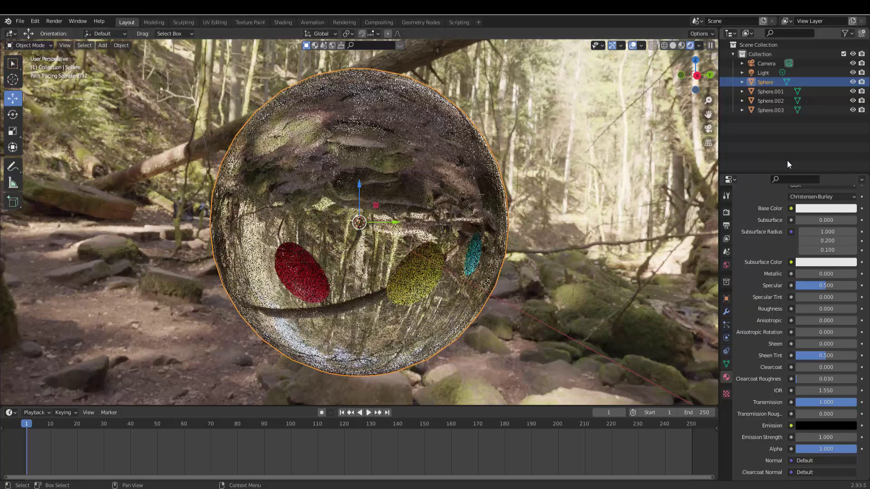
# Set the scene's render engine back to Eevee
pyautogui.scroll(6, 757, 198)
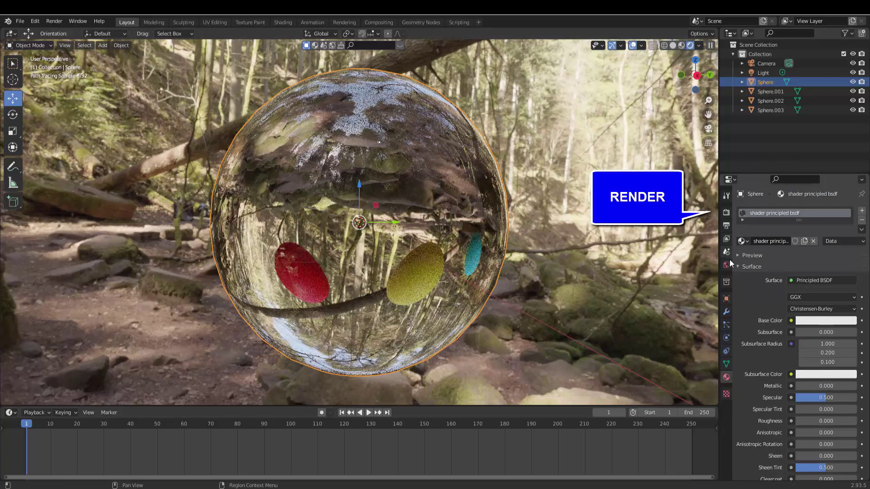
pyautogui.click(728, 214)
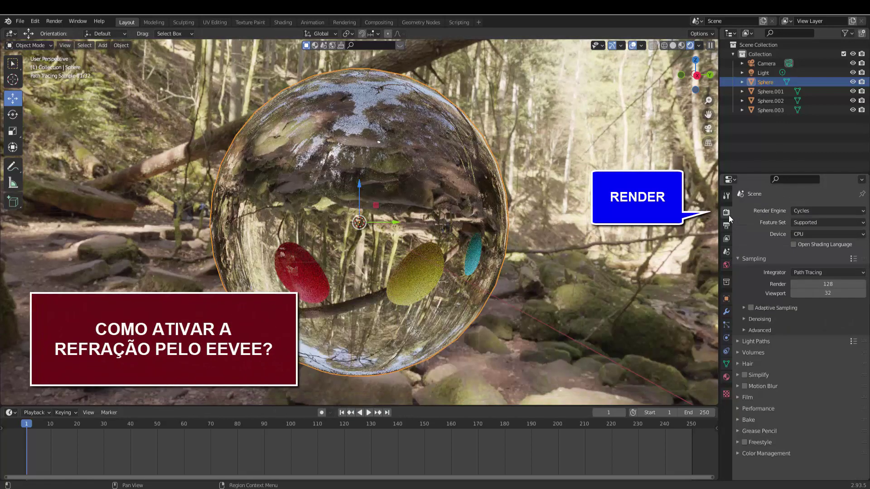
pyautogui.click(806, 211)
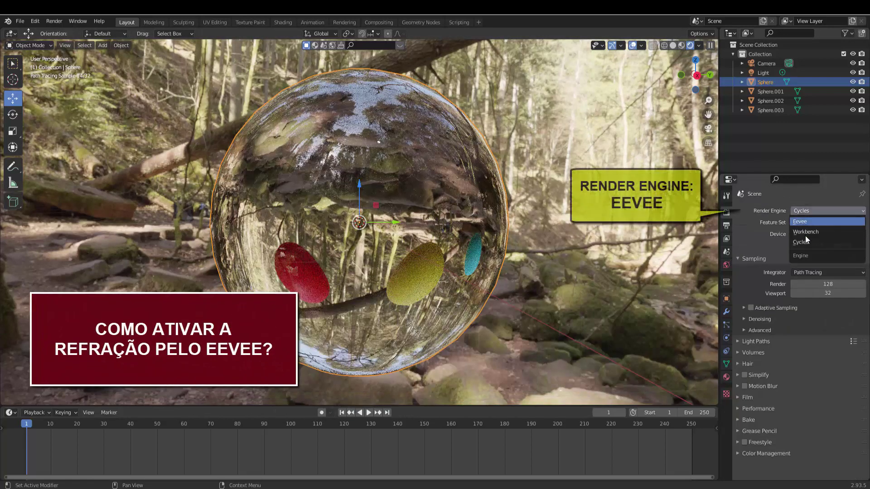
pyautogui.click(801, 223)
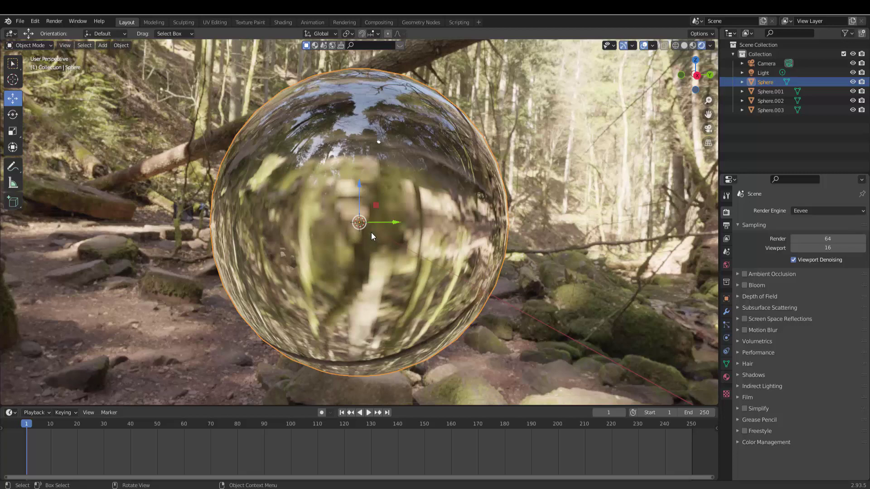
# Set the glass sphere material's blend mode to Alpha Blend and enable its Screen Space Refraction
pyautogui.click(730, 378)
pyautogui.scroll(-4, 760, 381)
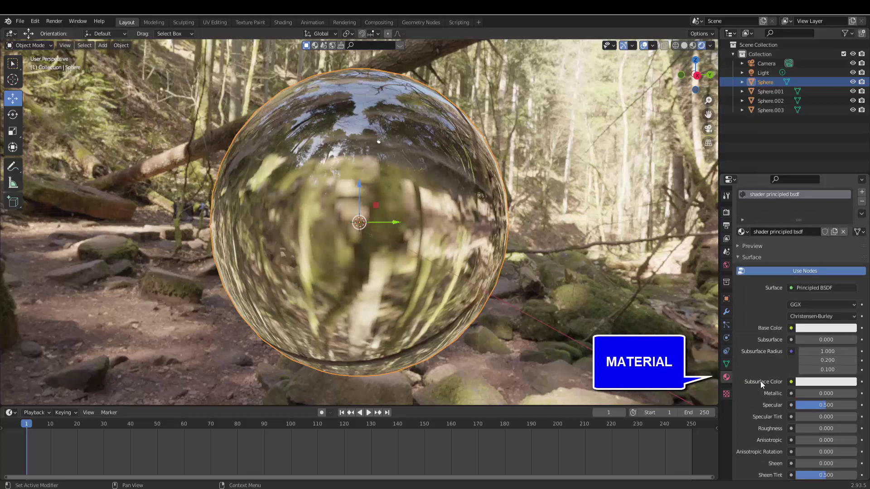
pyautogui.scroll(-9, 761, 381)
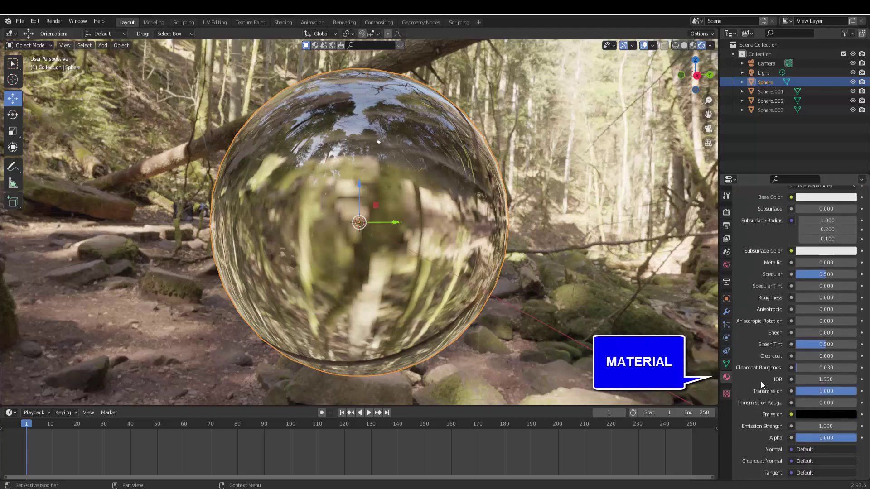
pyautogui.scroll(-2, 761, 381)
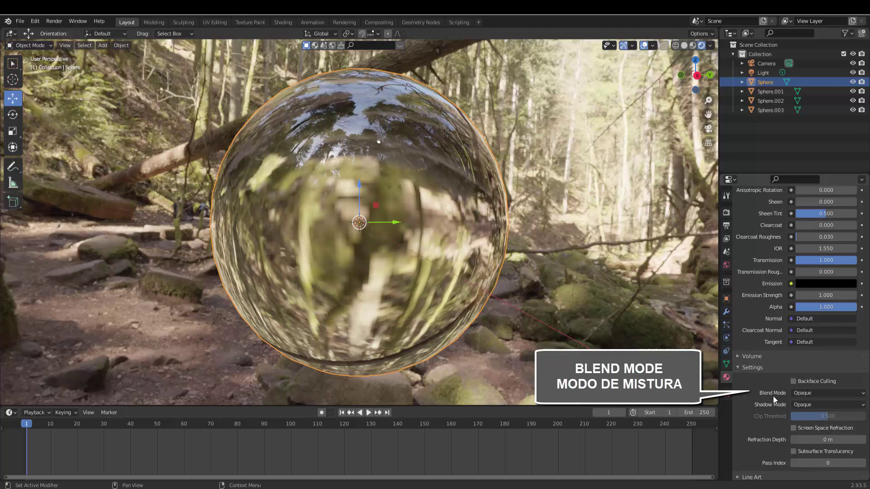
pyautogui.click(803, 394)
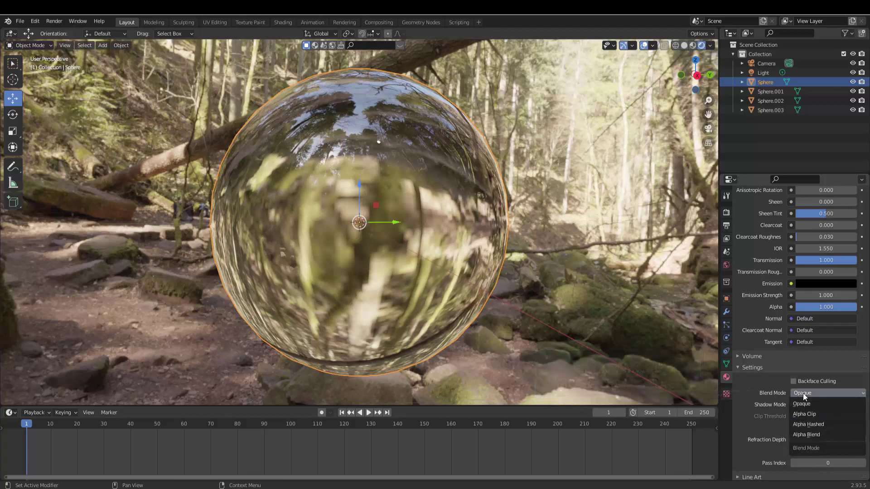
pyautogui.click(807, 435)
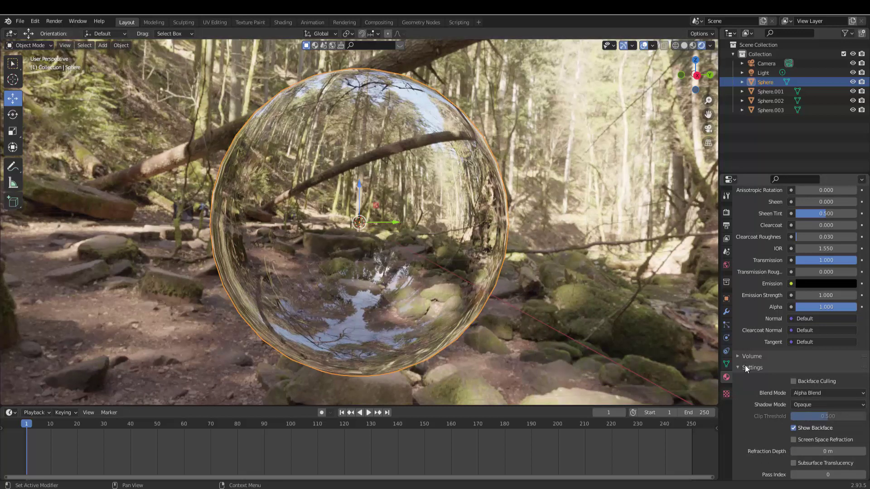
pyautogui.scroll(-1, 745, 366)
pyautogui.scroll(-1, 745, 365)
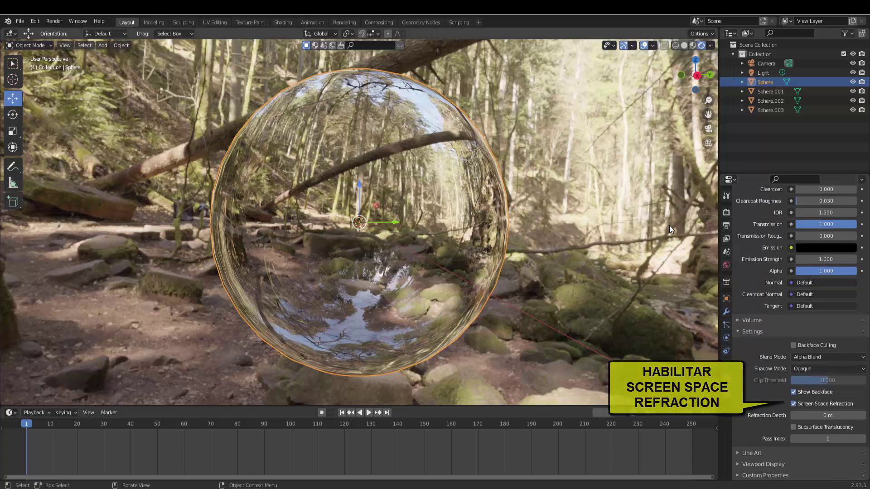
# Enable Screen Space Reflections in the Eevee render settings, with its Refraction option turned on
pyautogui.click(726, 213)
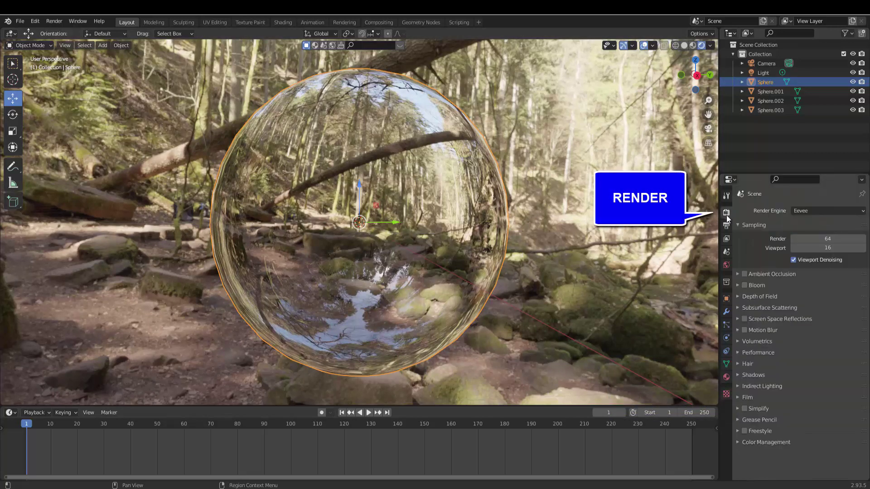
pyautogui.click(745, 319)
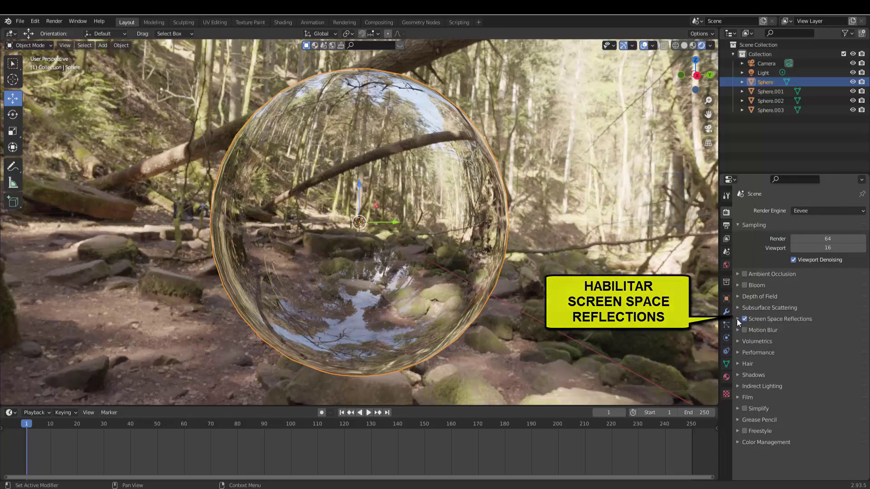
pyautogui.click(737, 319)
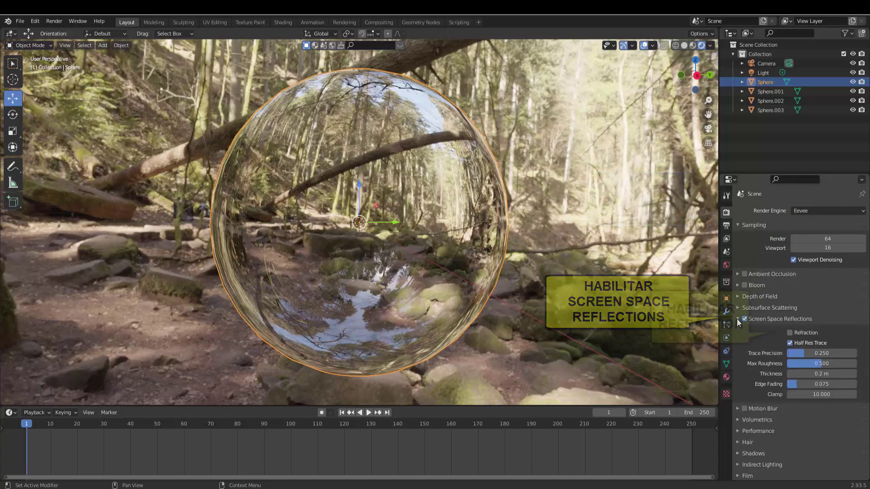
pyautogui.click(790, 333)
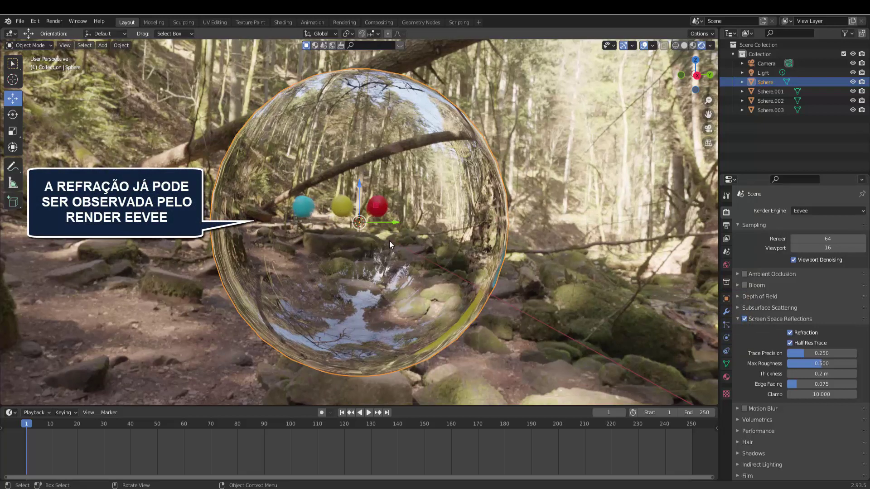
# Frame the whole glass sphere with some space around it and align the active camera to this view
pyautogui.scroll(-3, 414, 294)
pyautogui.scroll(2, 414, 294)
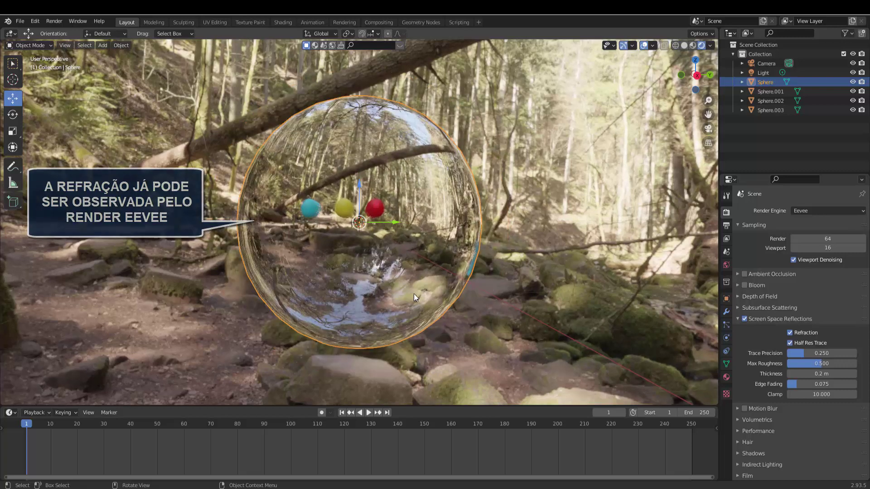
pyautogui.scroll(-2, 415, 293)
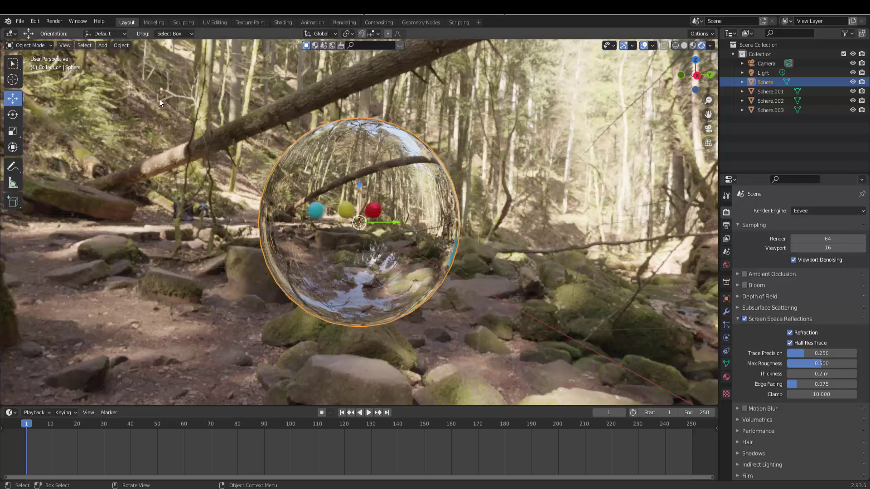
pyautogui.click(67, 46)
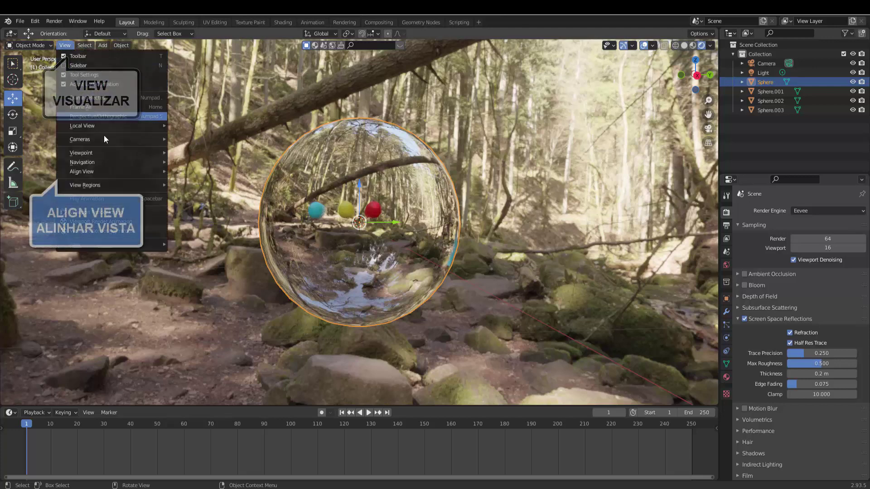
pyautogui.moveTo(97, 178)
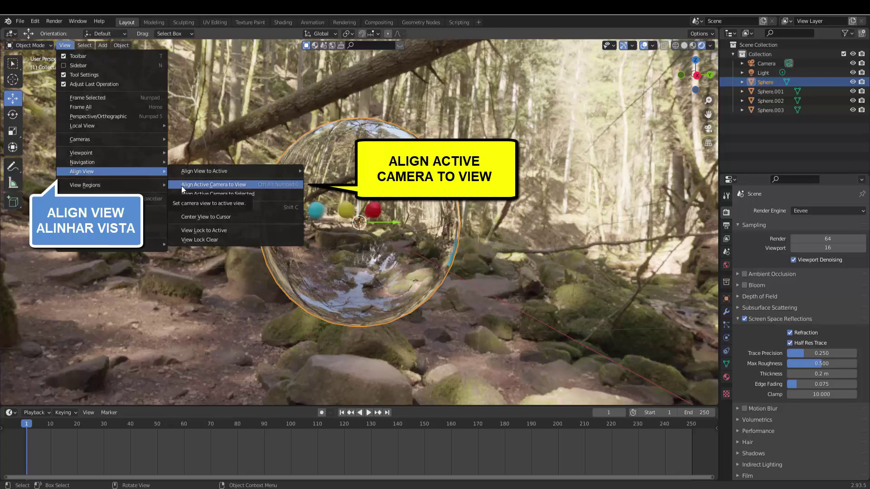
pyautogui.click(249, 183)
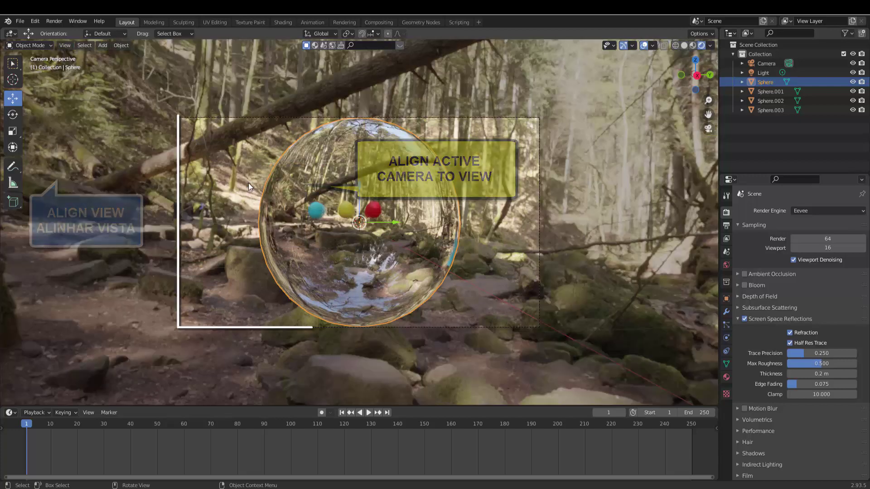
pyautogui.scroll(2, 434, 281)
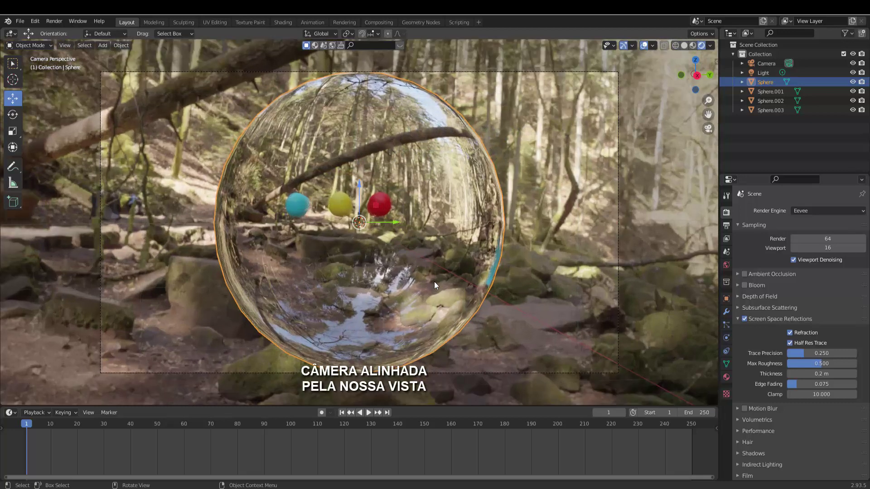
pyautogui.scroll(-1, 434, 281)
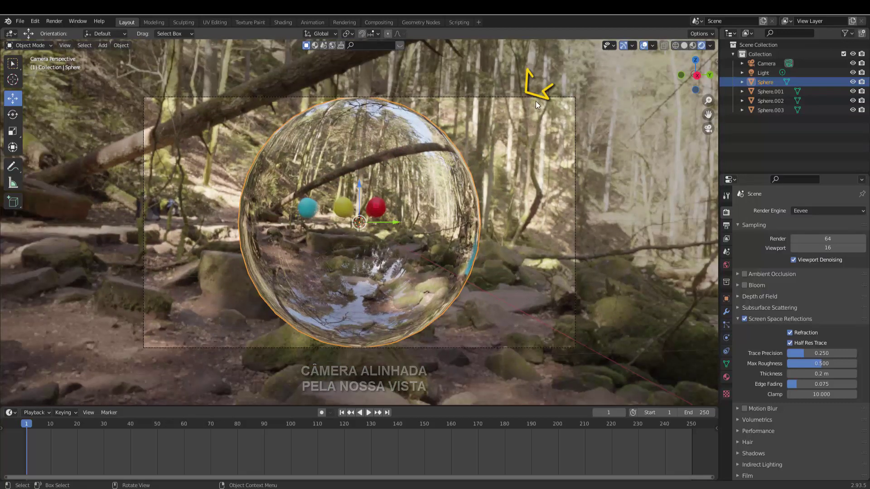
# Select the camera and set the output's Resolution X to 1080 px for a square frame
pyautogui.click(526, 97)
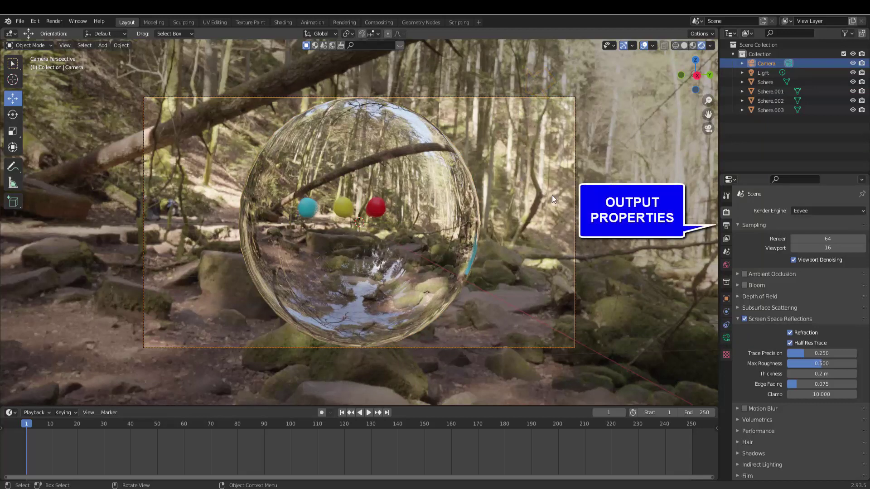
pyautogui.click(726, 225)
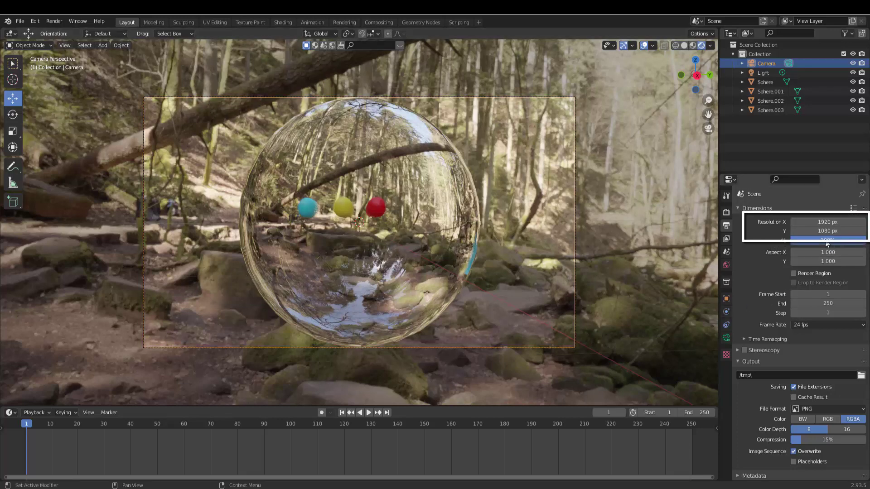
pyautogui.click(827, 223)
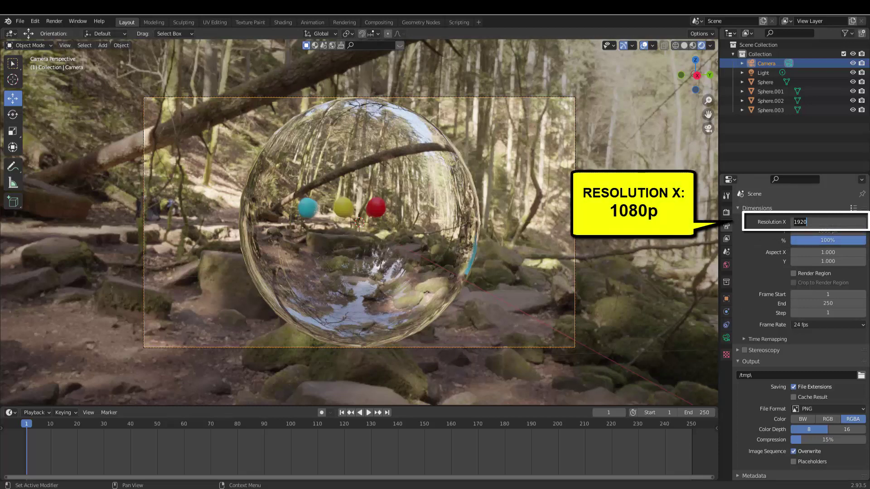
pyautogui.write('1080')
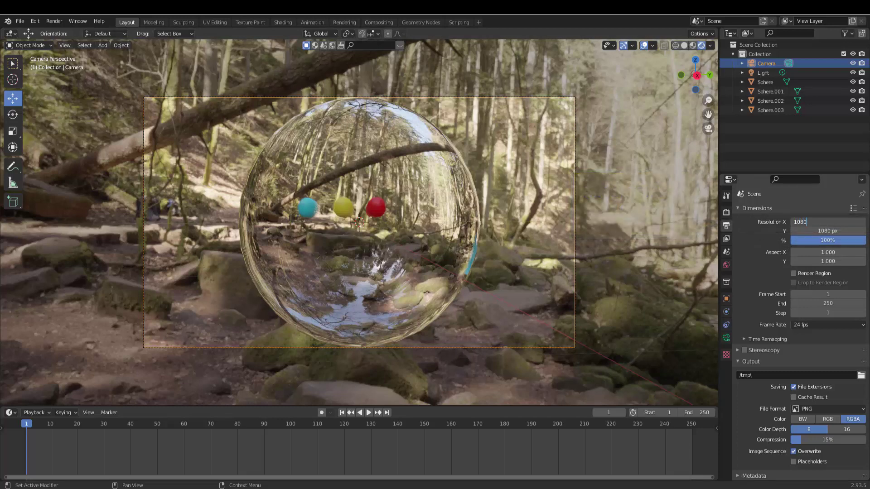
pyautogui.press('Return')
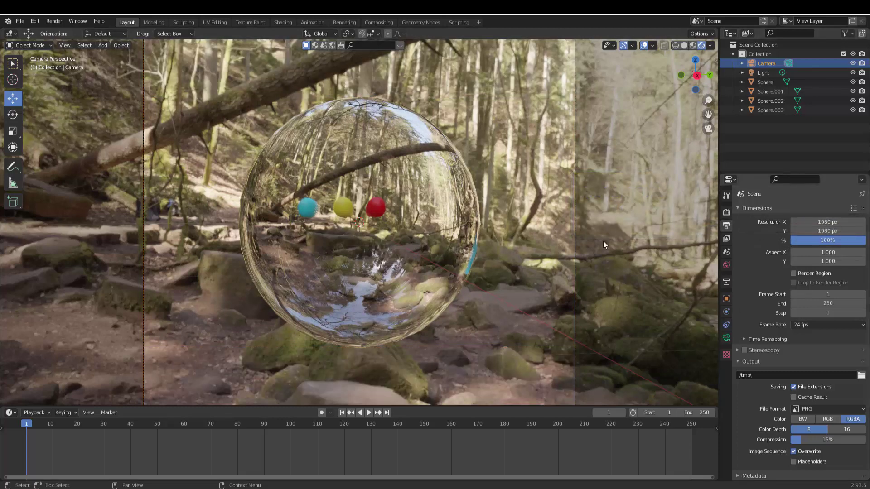
pyautogui.scroll(-1, 585, 244)
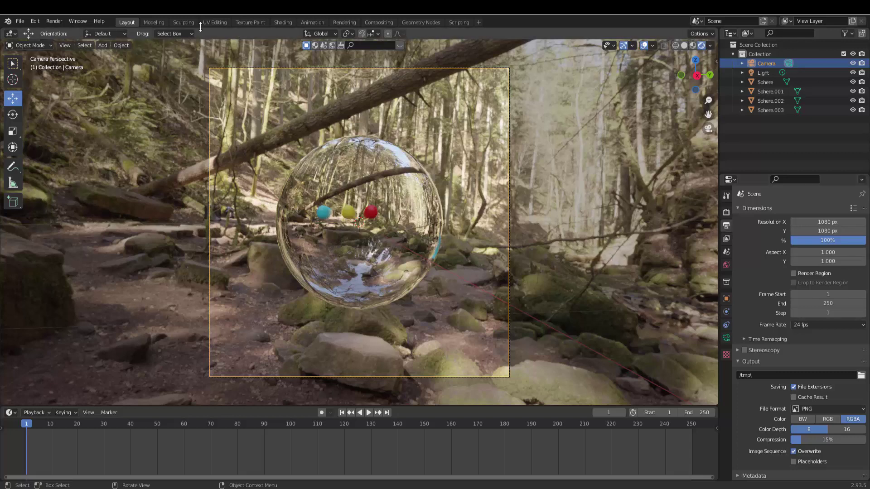
# Render a still image of the square camera view in Eevee, inspect it and close the render window
pyautogui.click(55, 21)
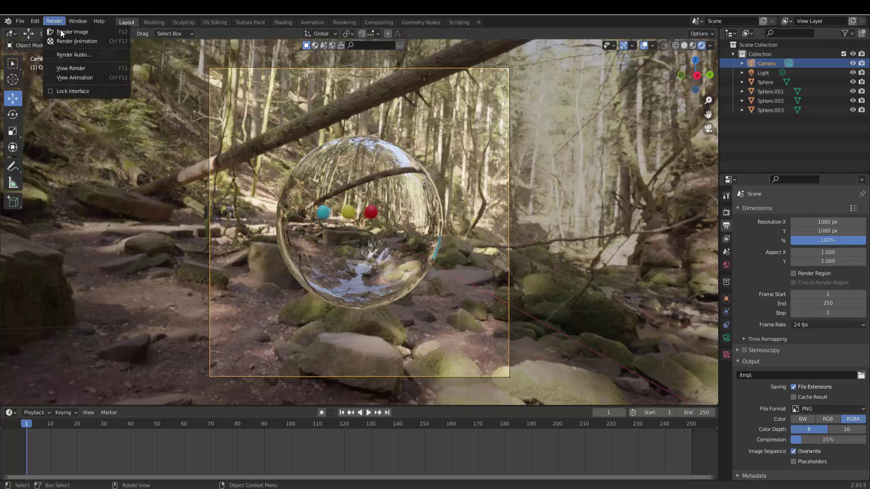
pyautogui.click(61, 31)
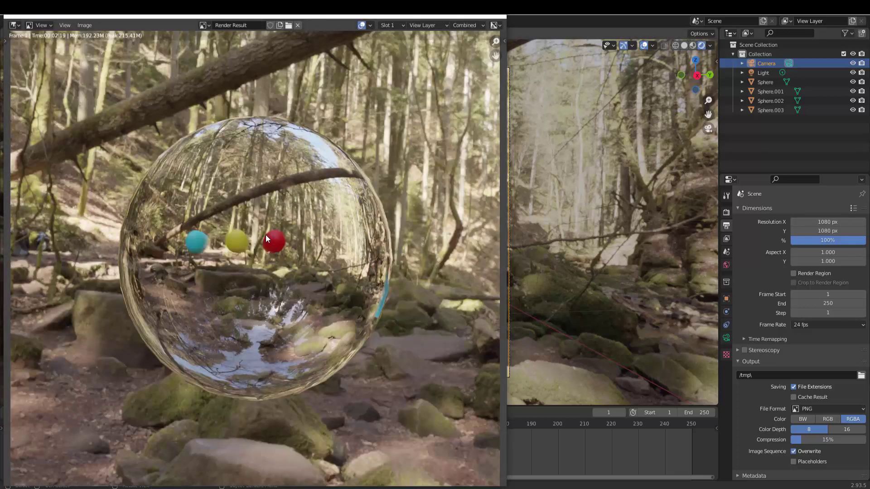
pyautogui.click(502, 15)
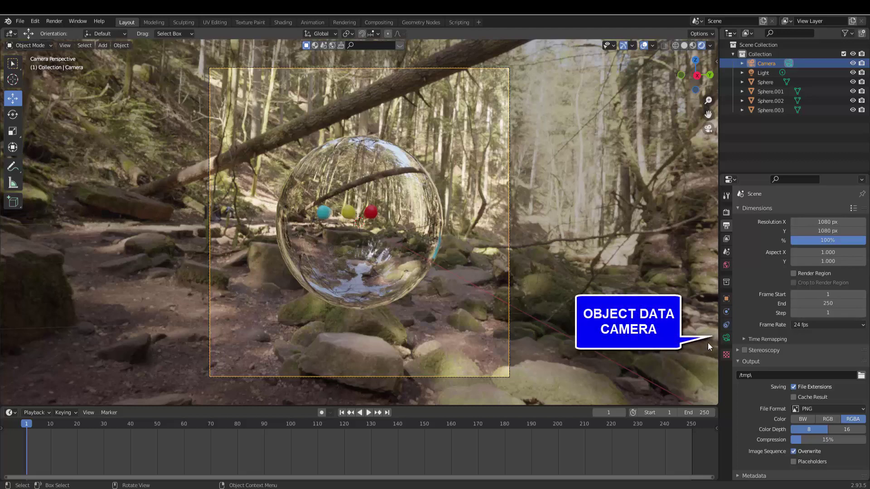
# Raise the camera's viewport Passepartout to 1.0 so the area outside the frame is fully blacked out
pyautogui.click(726, 338)
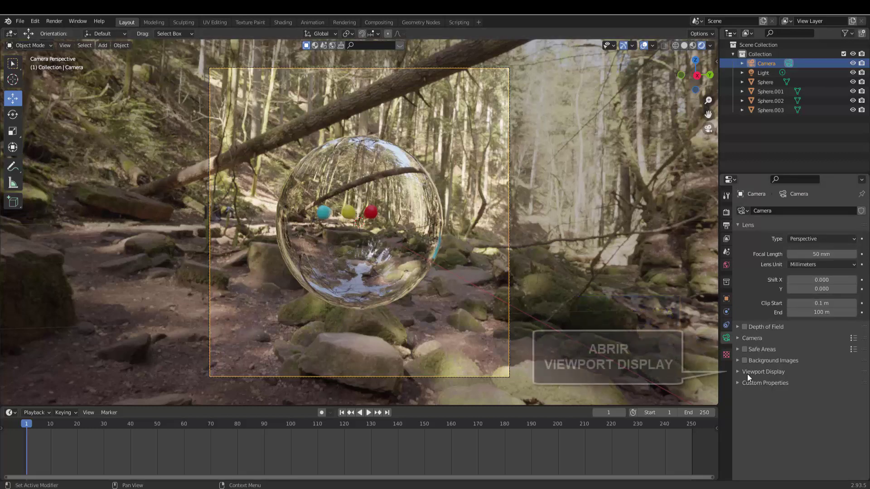
pyautogui.click(739, 372)
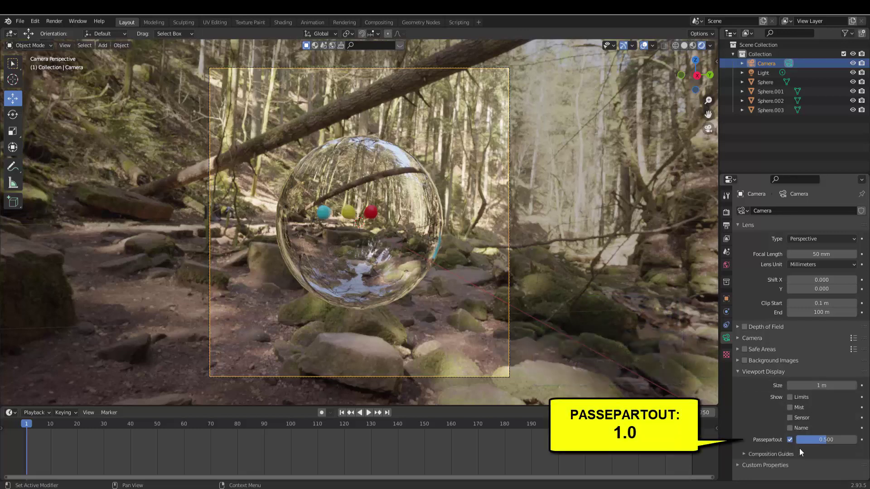
pyautogui.moveTo(817, 440); pyautogui.dragTo(858, 439)
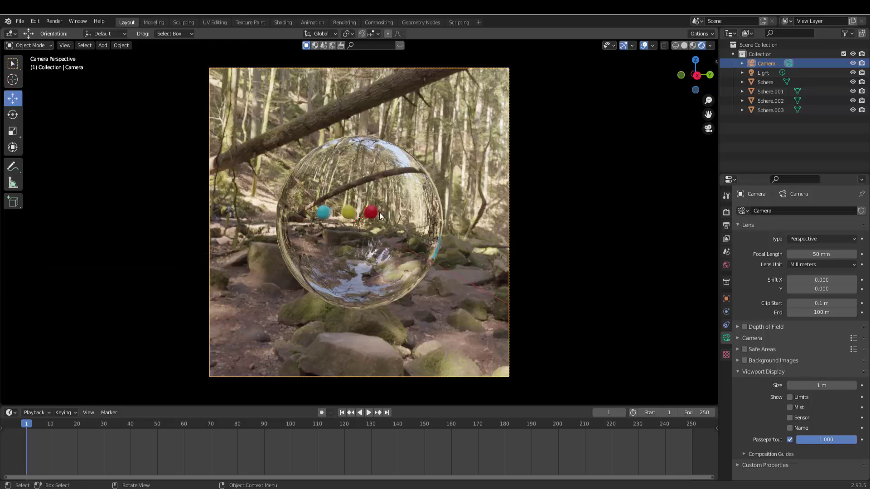
# Render the Eevee image again with the opaque passepartout, review the result and close it
pyautogui.scroll(2, 411, 252)
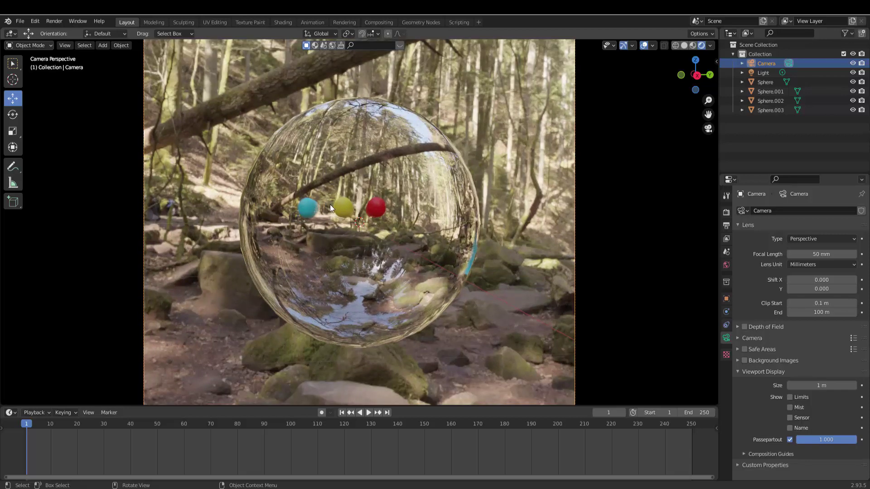
pyautogui.click(50, 22)
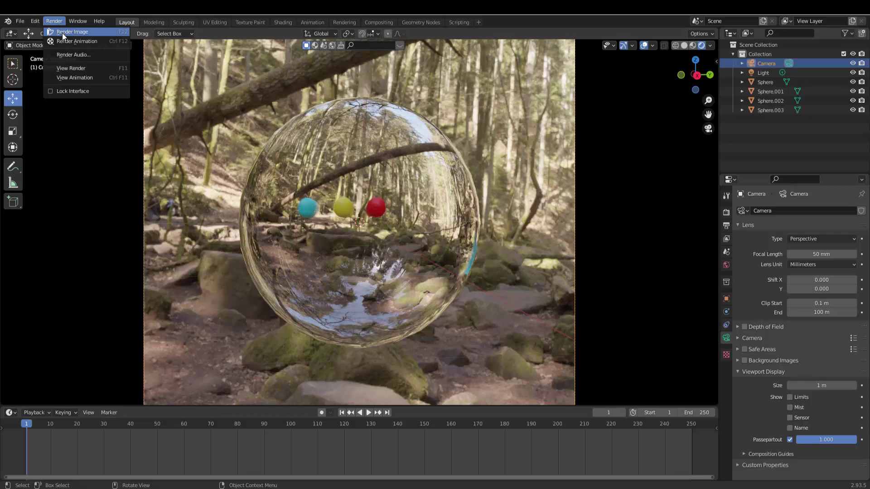
pyautogui.click(61, 32)
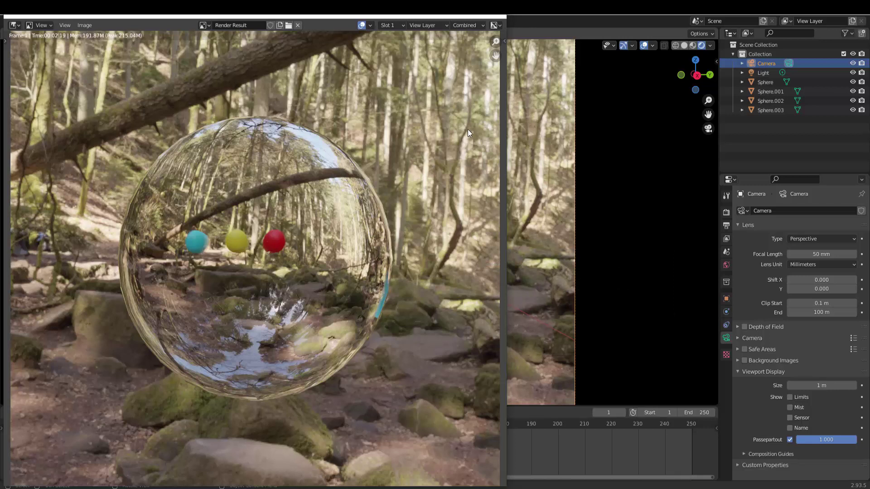
pyautogui.click(497, 17)
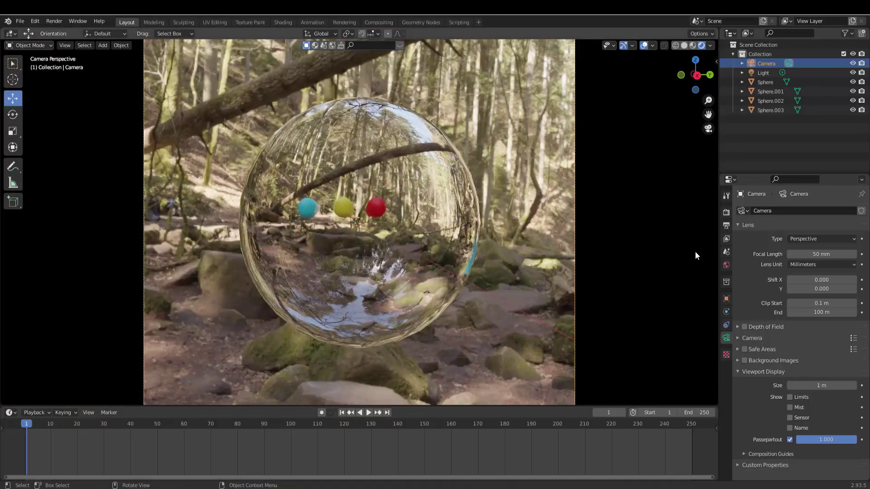
# Switch the scene's render engine to Cycles and preview the glass sphere through the camera
pyautogui.click(726, 212)
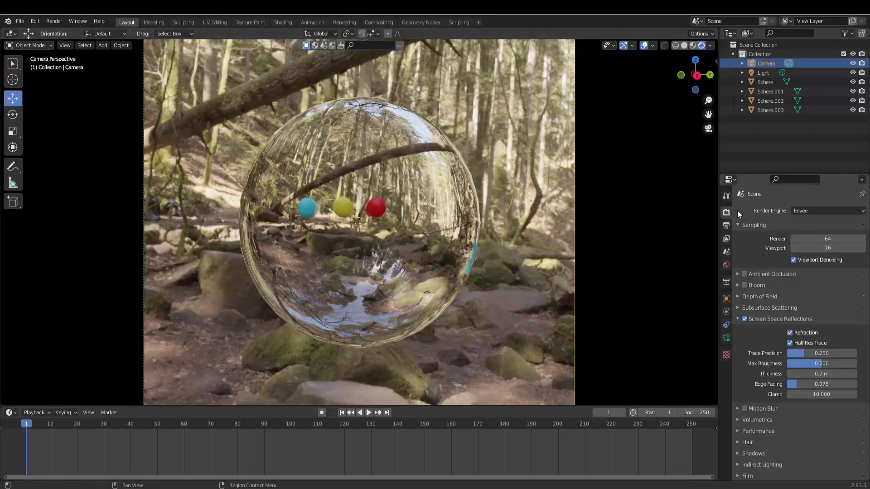
pyautogui.click(804, 210)
pyautogui.click(798, 242)
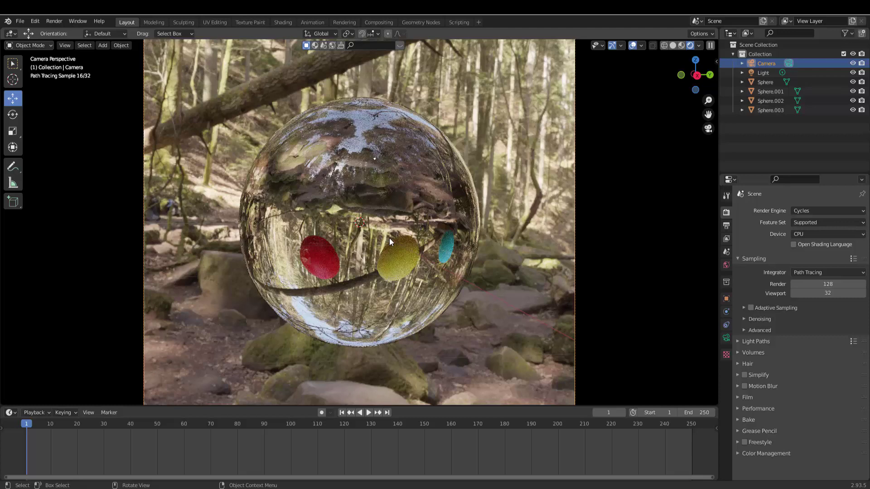
# Enable NLM denoising for the final render and set the Cycles render samples to 250
pyautogui.scroll(-1, 389, 238)
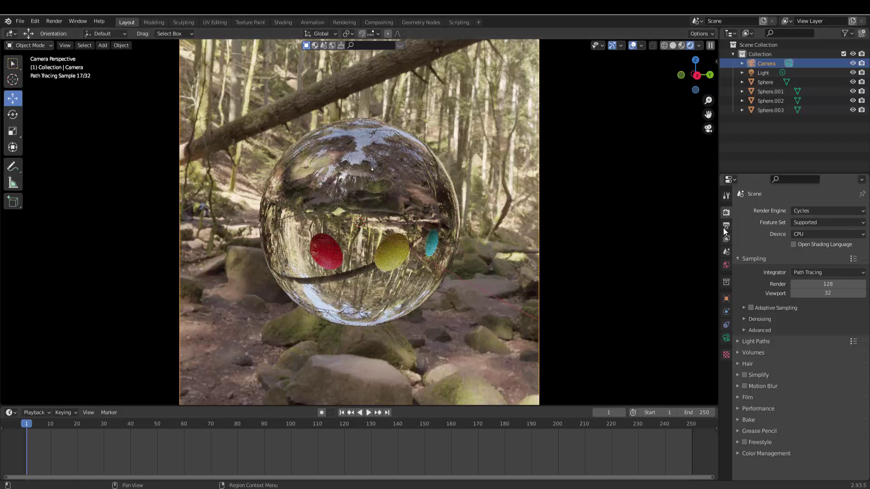
pyautogui.click(746, 320)
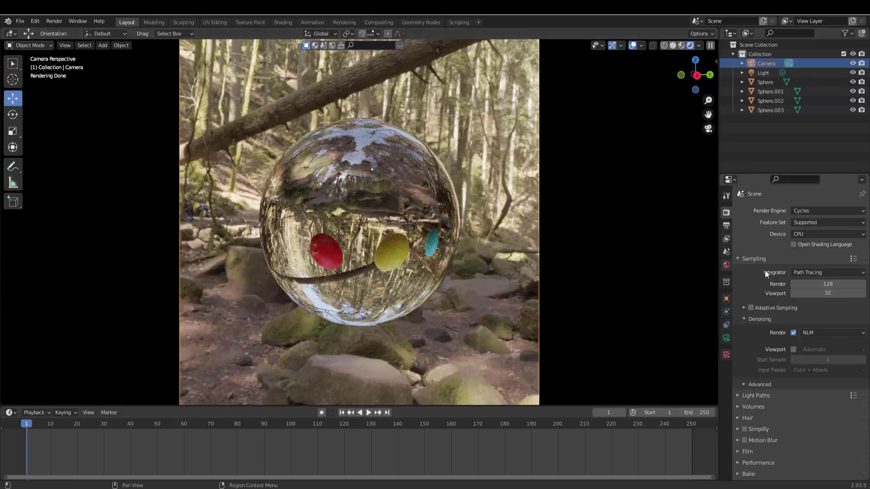
pyautogui.click(816, 285)
pyautogui.write('250')
pyautogui.press('Return')
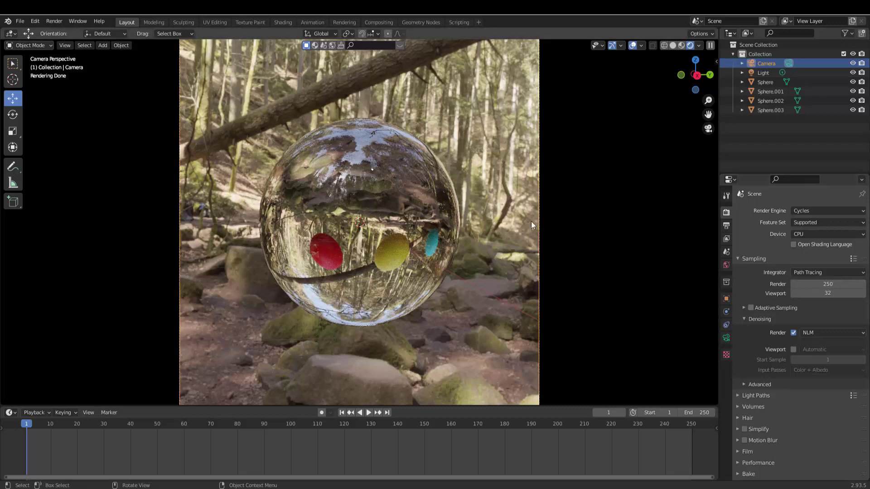
# Render a still image of the camera view in Cycles
pyautogui.click(54, 21)
pyautogui.click(69, 32)
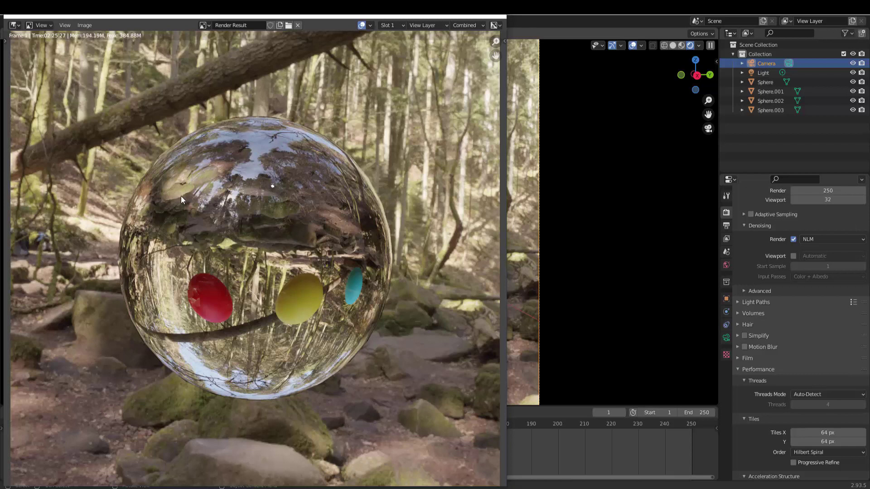
# Look at the Save As options for the rendered image, dismiss them without saving and close the render window
pyautogui.click(83, 26)
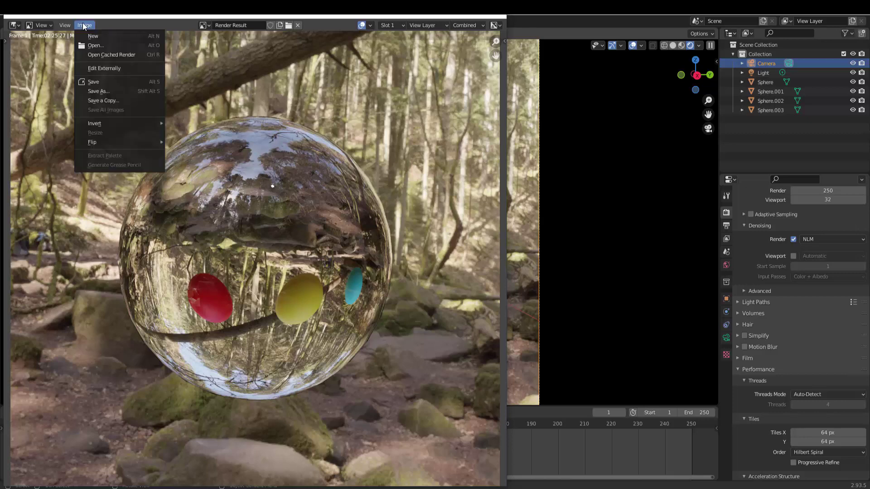
pyautogui.click(109, 92)
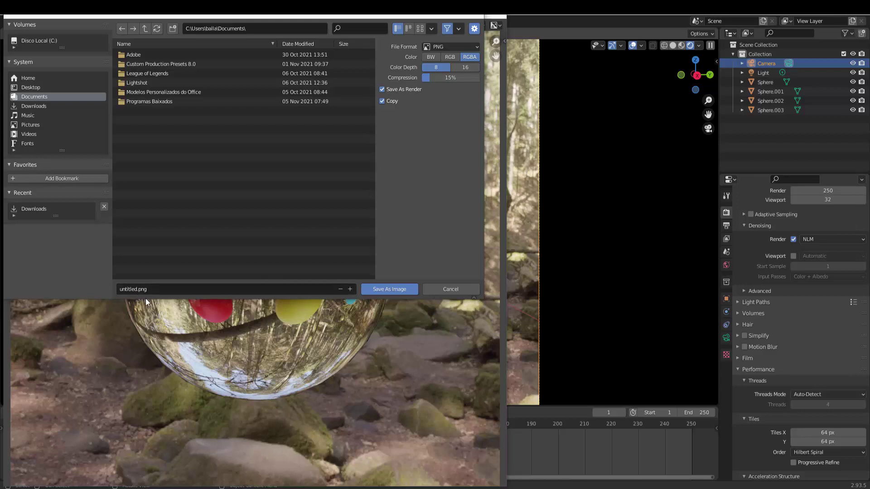
pyautogui.click(474, 16)
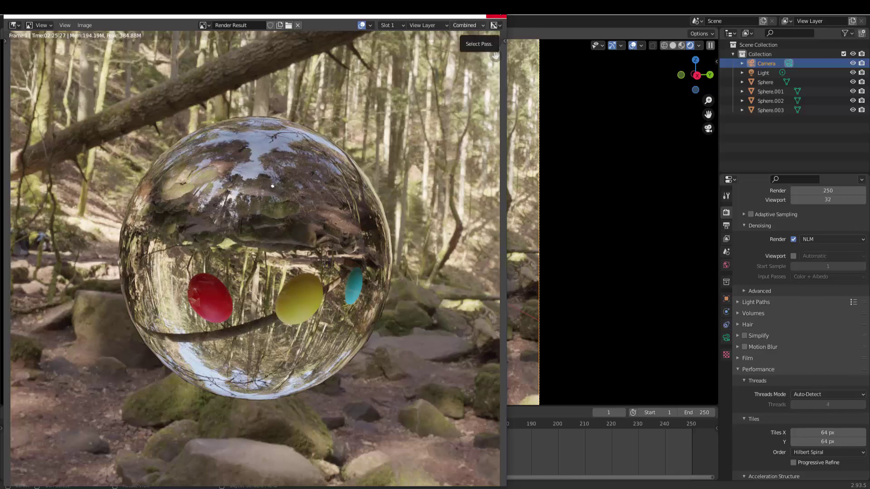
pyautogui.click(497, 17)
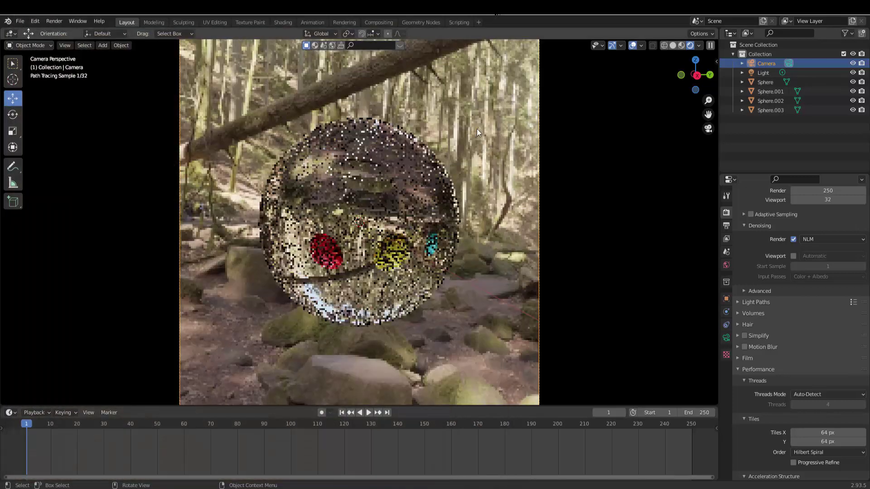